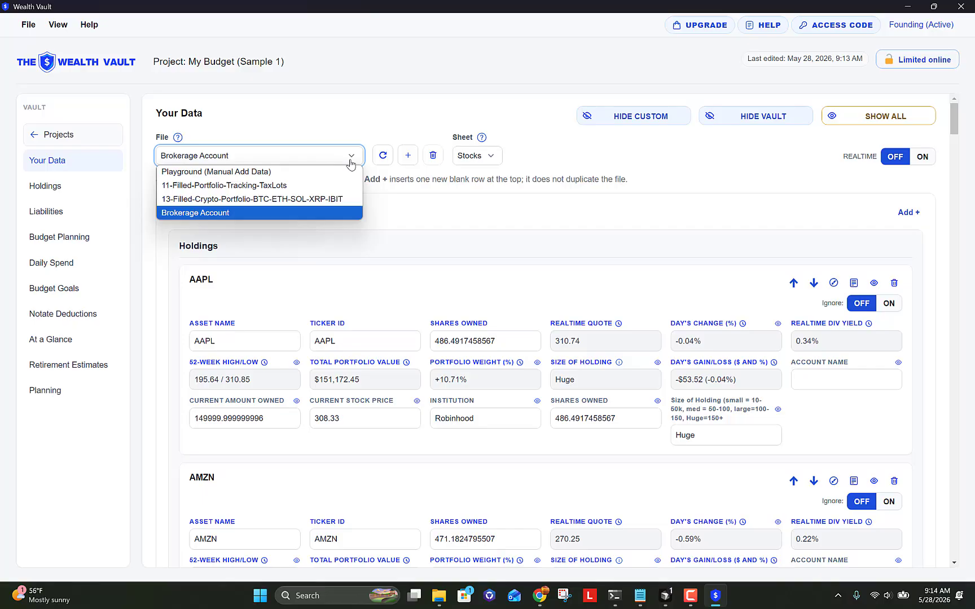
Step: Keep Brokerage Account as the open file and look over its holdings list
{"action": "left_click", "coordinate": [354, 122]}
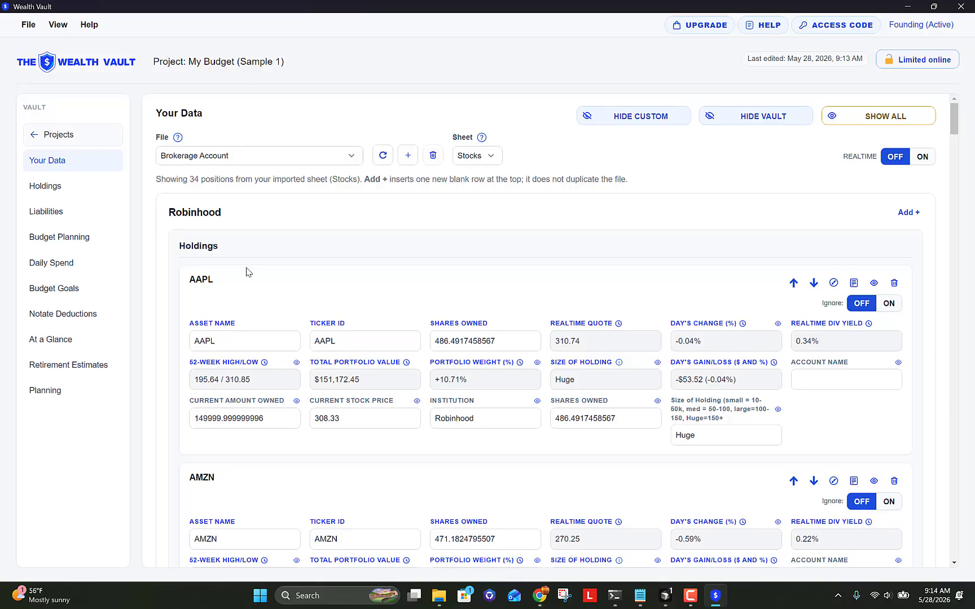
{"action": "scroll", "coordinate": [249, 271], "scroll_direction": "down", "scroll_amount": 5}
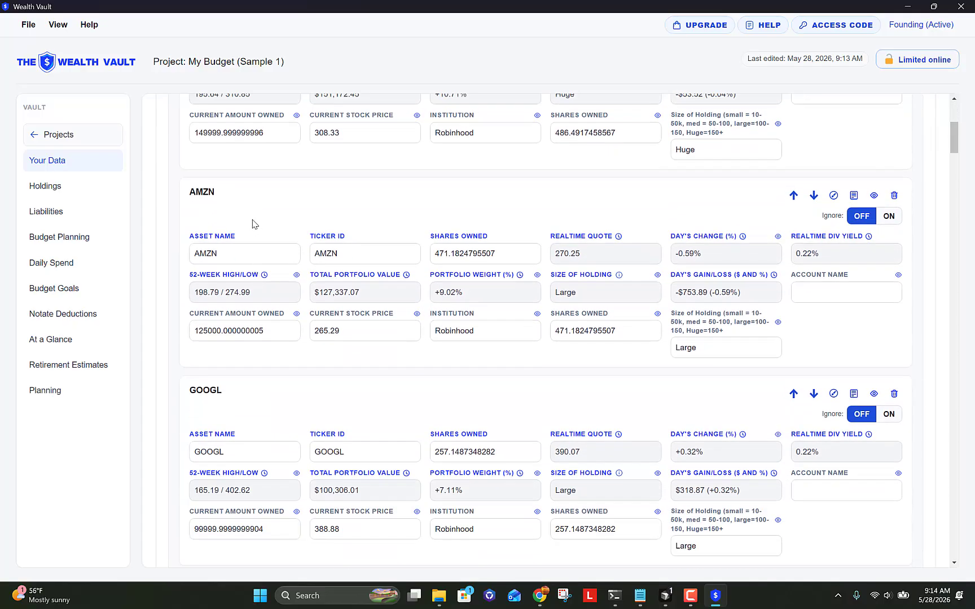
{"action": "scroll", "coordinate": [251, 220], "scroll_direction": "down", "scroll_amount": 4}
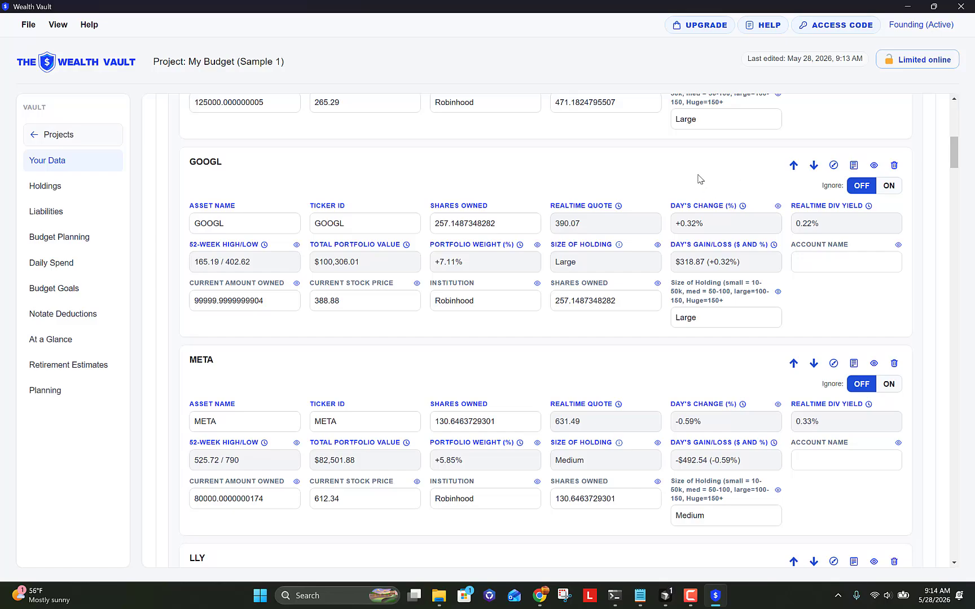
{"action": "scroll", "coordinate": [699, 179], "scroll_direction": "up", "scroll_amount": 10}
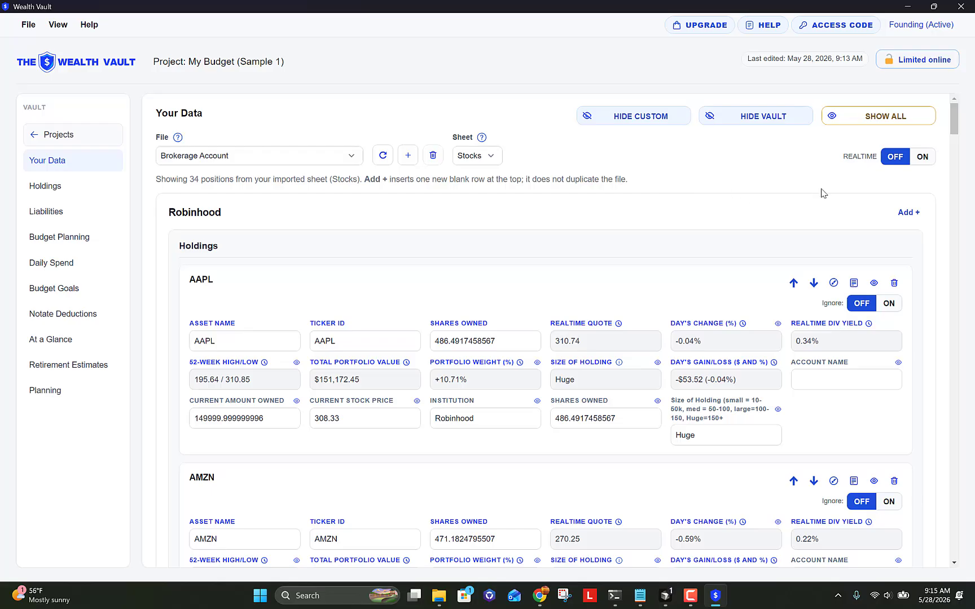
Step: Add a new holding with ticker SCHD and 80 shares owned
{"action": "left_click", "coordinate": [903, 215]}
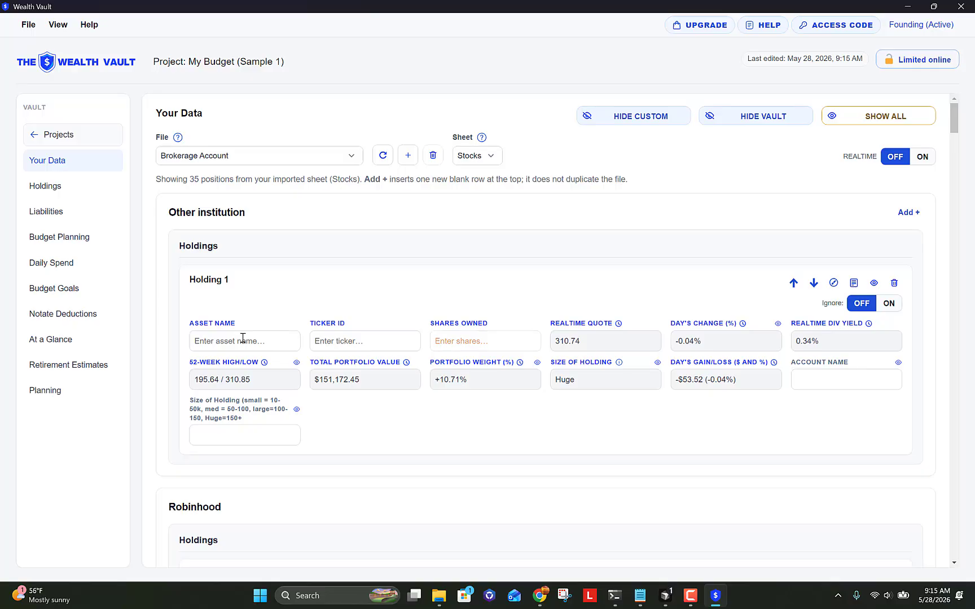
{"action": "left_click", "coordinate": [264, 340]}
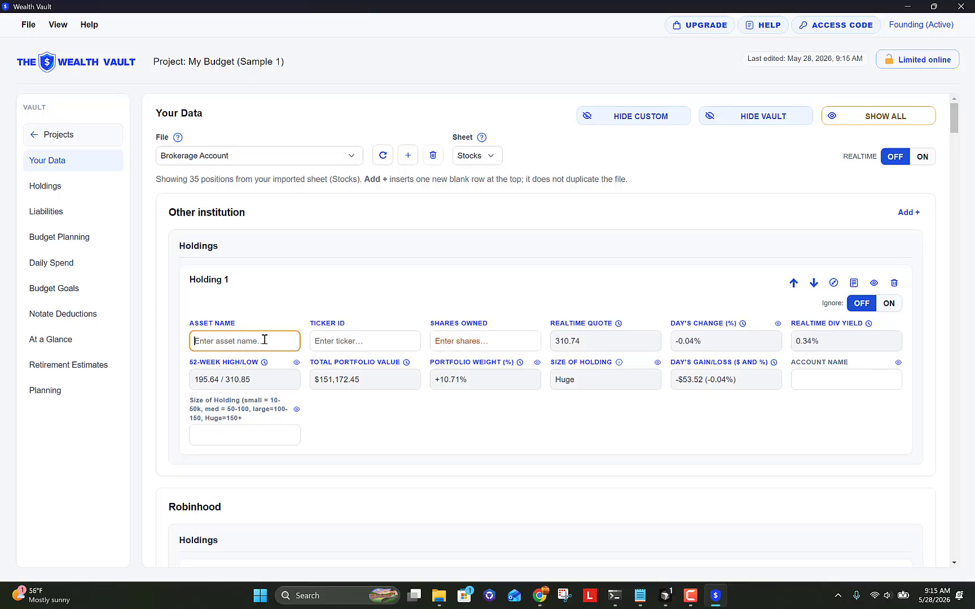
{"action": "left_click", "coordinate": [337, 339]}
{"action": "type", "text": "SCHD"}
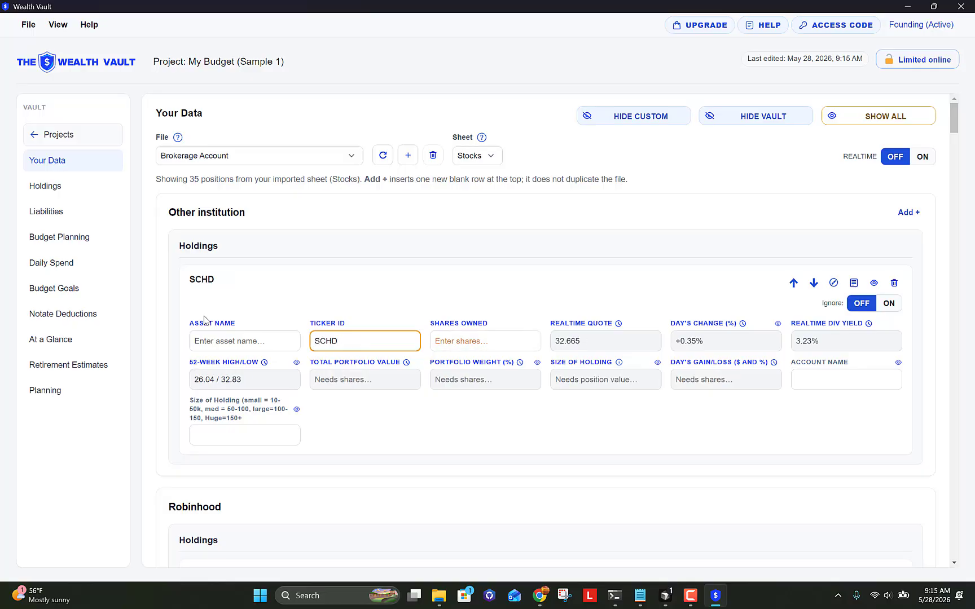
{"action": "left_click", "coordinate": [477, 346]}
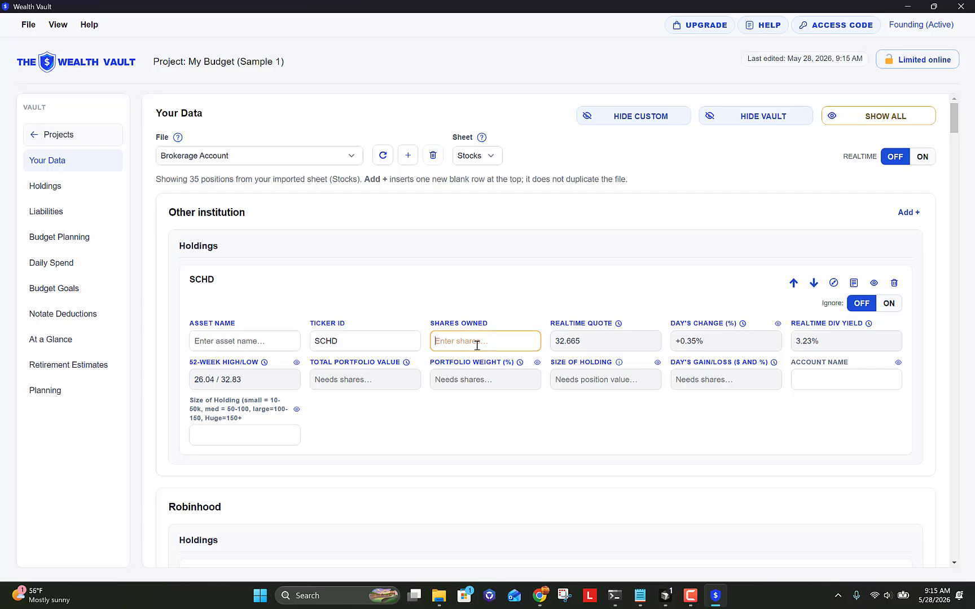
{"action": "type", "text": "80"}
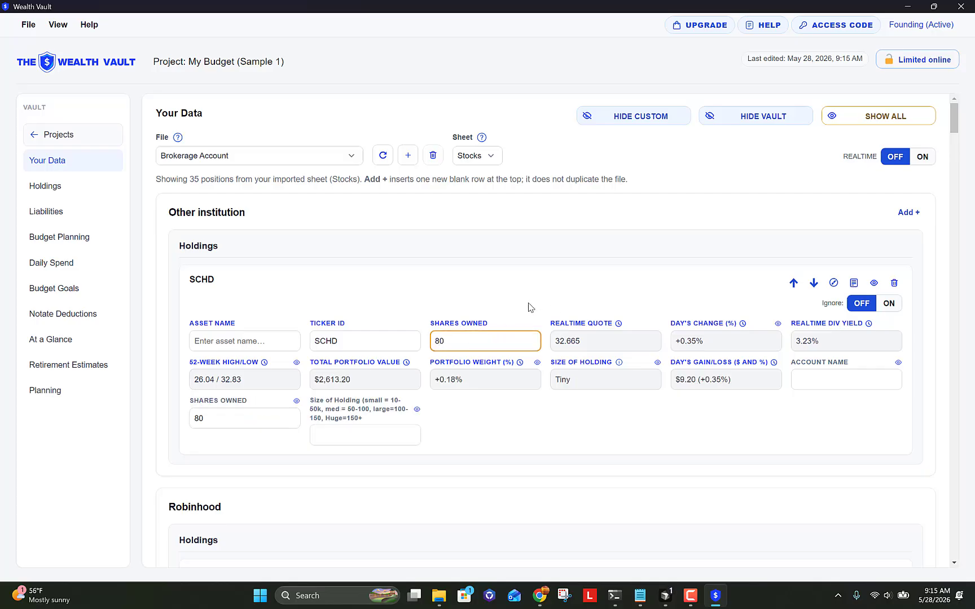
{"action": "left_click", "coordinate": [532, 303]}
Step: Set the SCHD holding's account name to Etrade and asset name to SCHD
{"action": "left_click", "coordinate": [804, 380]}
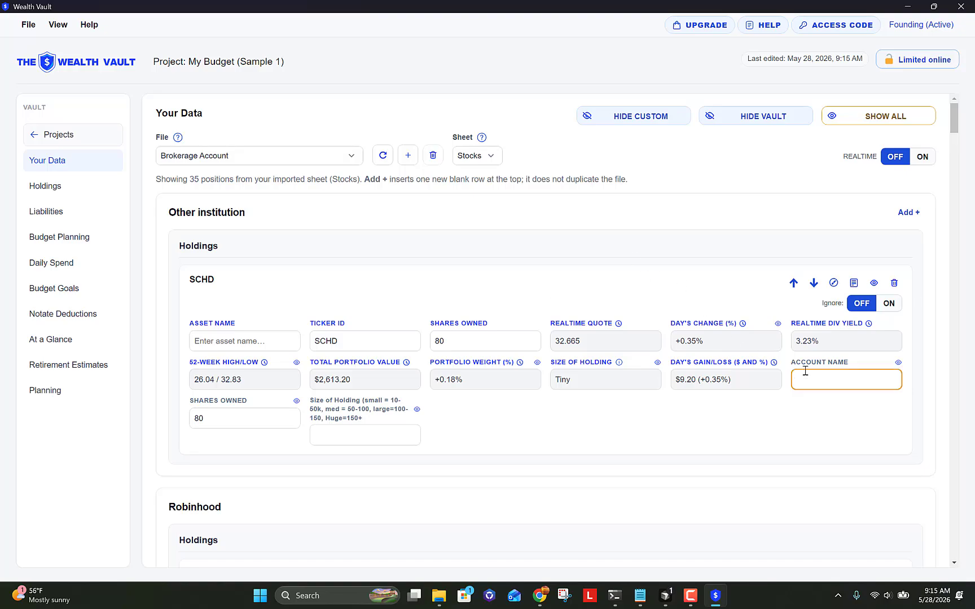
{"action": "type", "text": "Etrade"}
{"action": "left_click", "coordinate": [676, 290]}
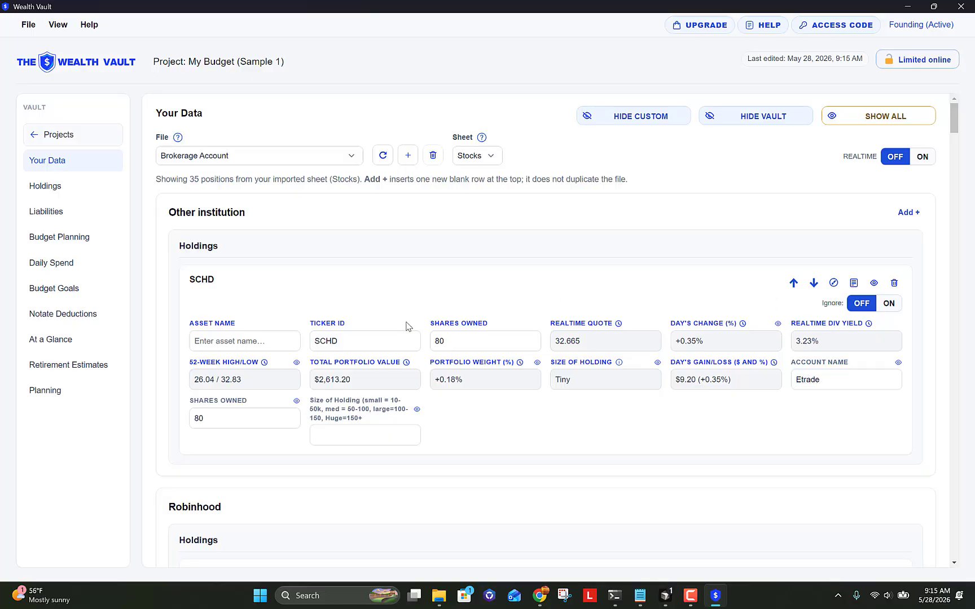
{"action": "left_click", "coordinate": [244, 348]}
{"action": "type", "text": "SCHD"}
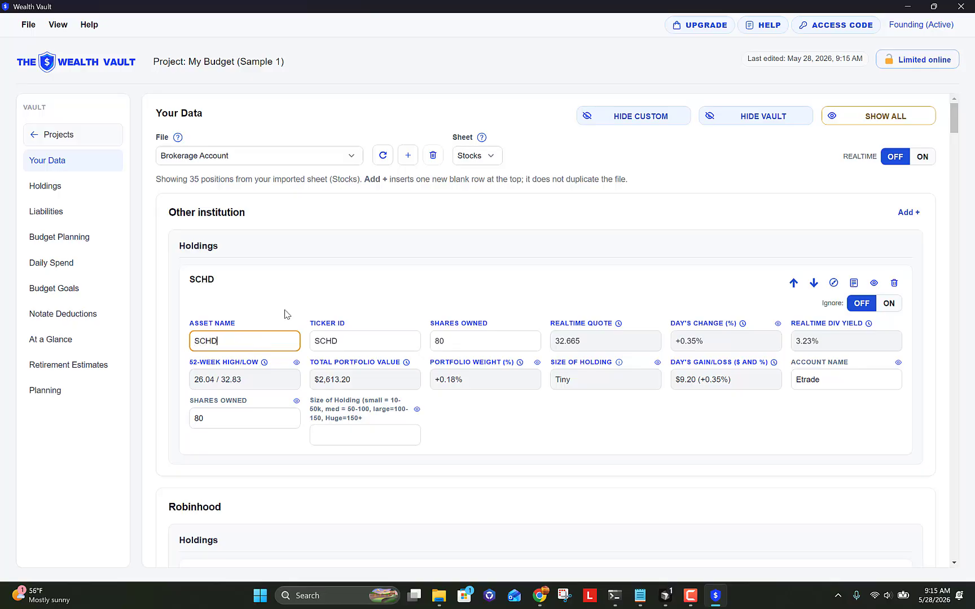
{"action": "left_click", "coordinate": [399, 300]}
Step: Add a holding titled VOO with ticker VOO and 4 shares owned
{"action": "left_click", "coordinate": [901, 213]}
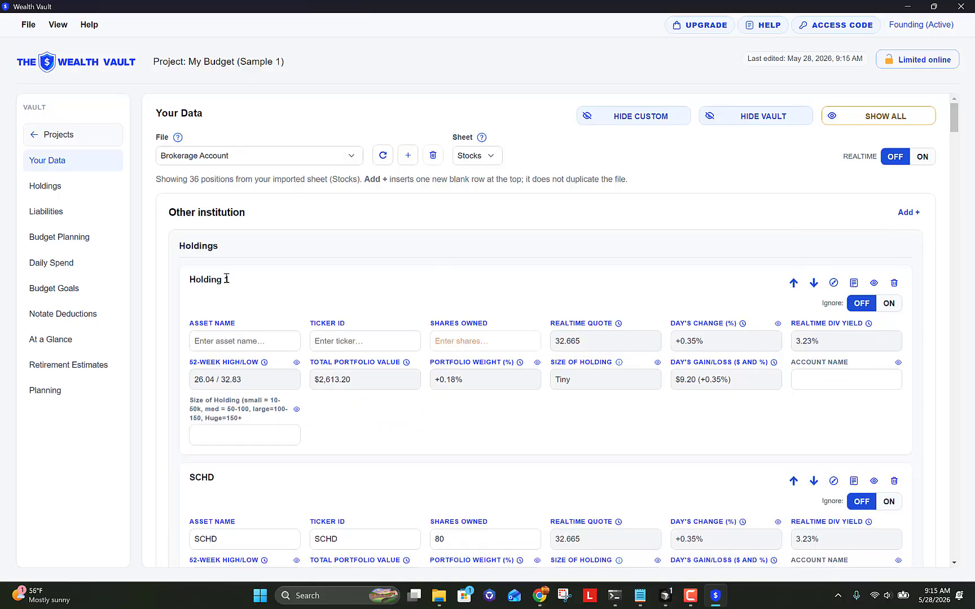
{"action": "left_click", "coordinate": [223, 279]}
{"action": "left_click_drag", "start_coordinate": [237, 282], "coordinate": [191, 283]}
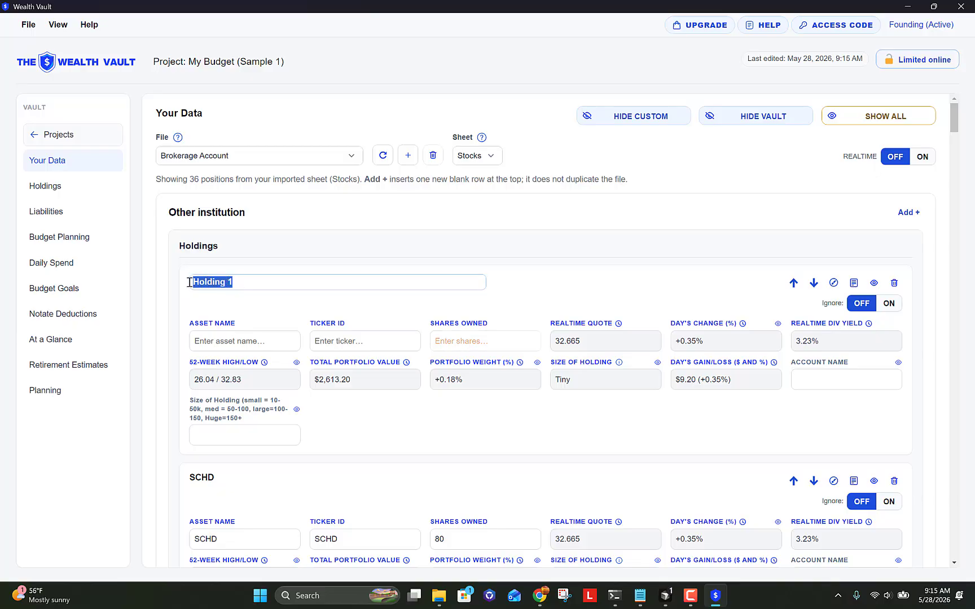
{"action": "type", "text": "VOO"}
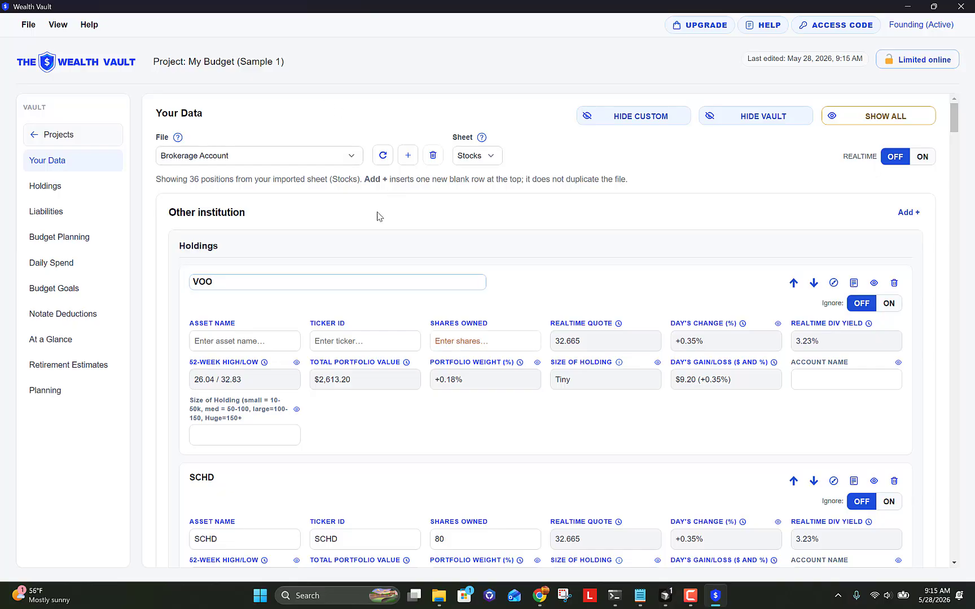
{"action": "left_click", "coordinate": [353, 342]}
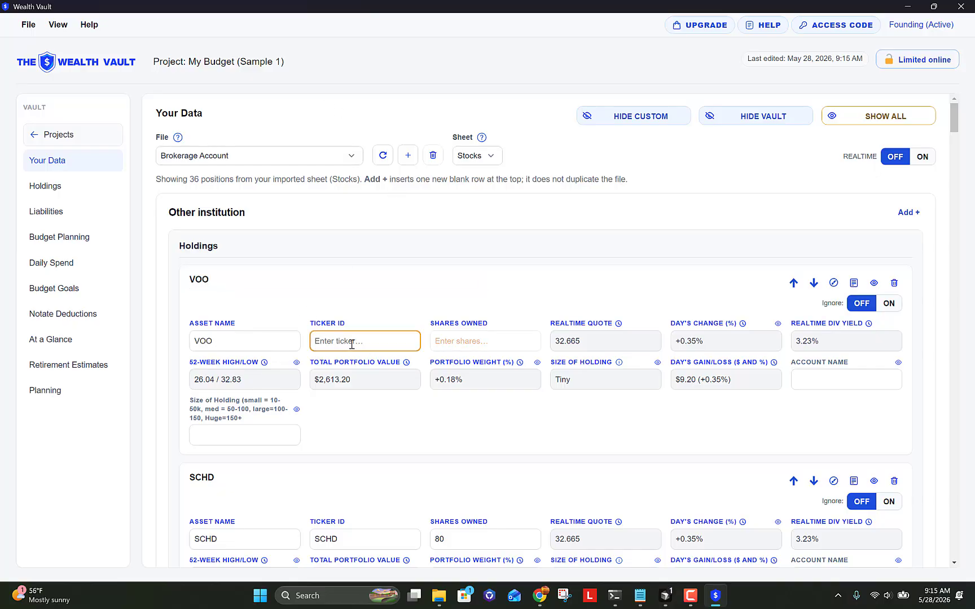
{"action": "type", "text": "VOO"}
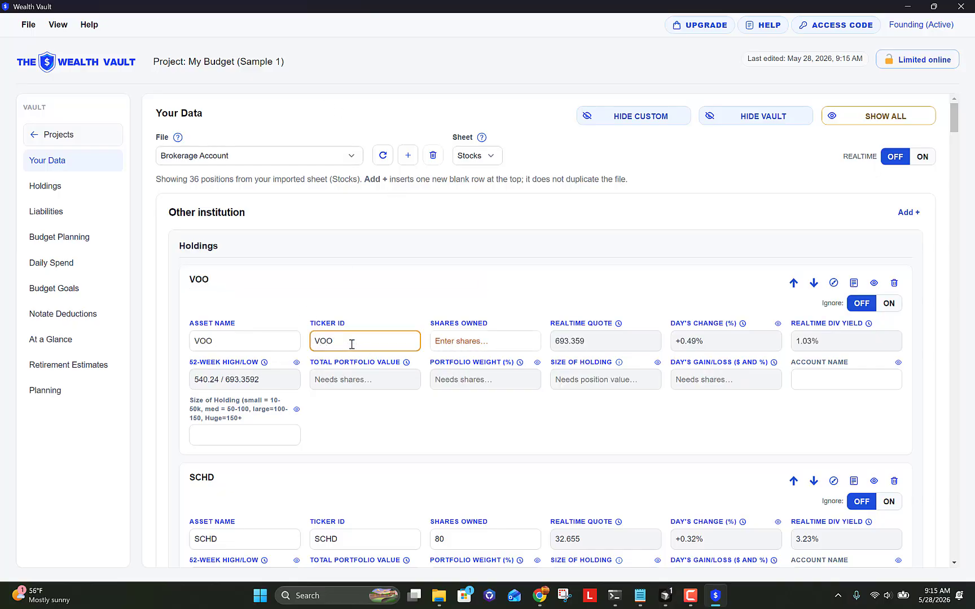
{"action": "left_click", "coordinate": [471, 346]}
{"action": "type", "text": "4"}
{"action": "key", "text": "Tab"}
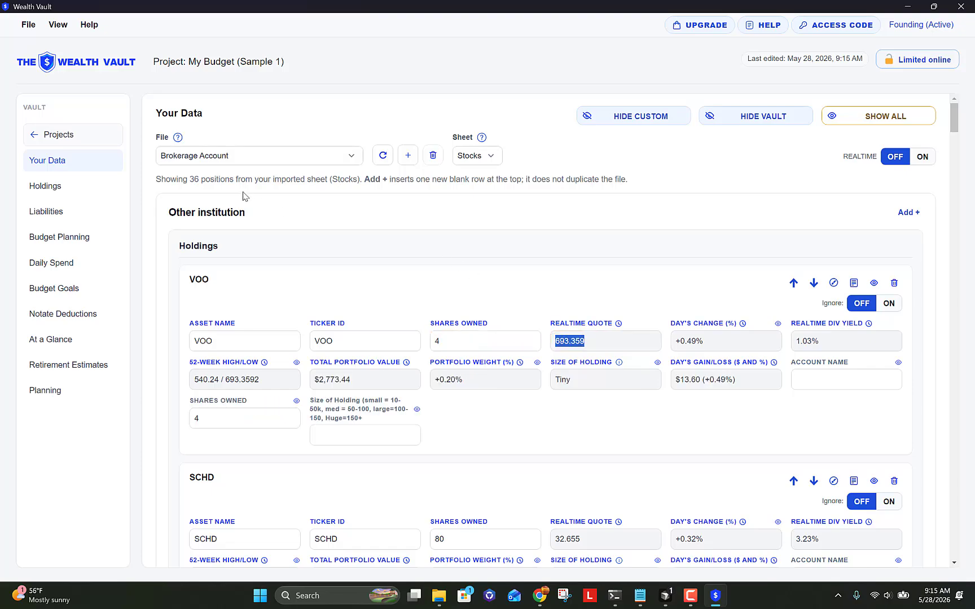
Step: On the Holdings page, add a new 529 College Savings position
{"action": "left_click", "coordinate": [78, 189]}
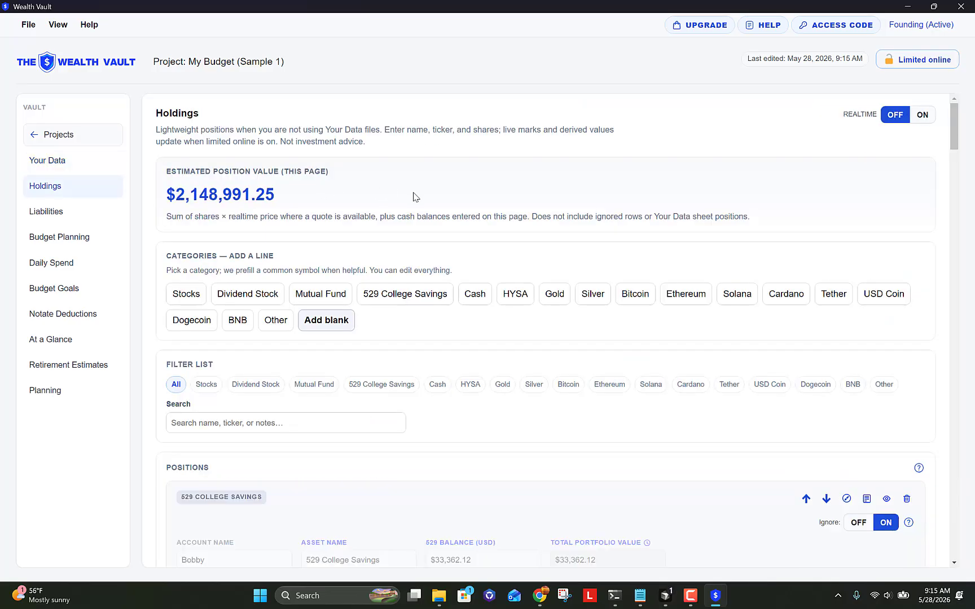
{"action": "scroll", "coordinate": [415, 196], "scroll_direction": "down", "scroll_amount": 2}
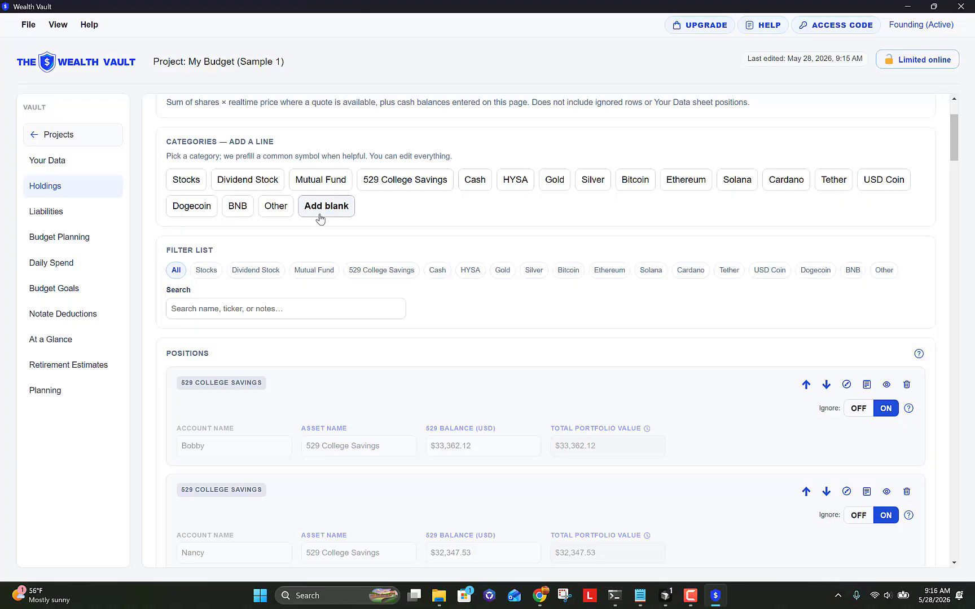
{"action": "scroll", "coordinate": [424, 224], "scroll_direction": "up", "scroll_amount": 1}
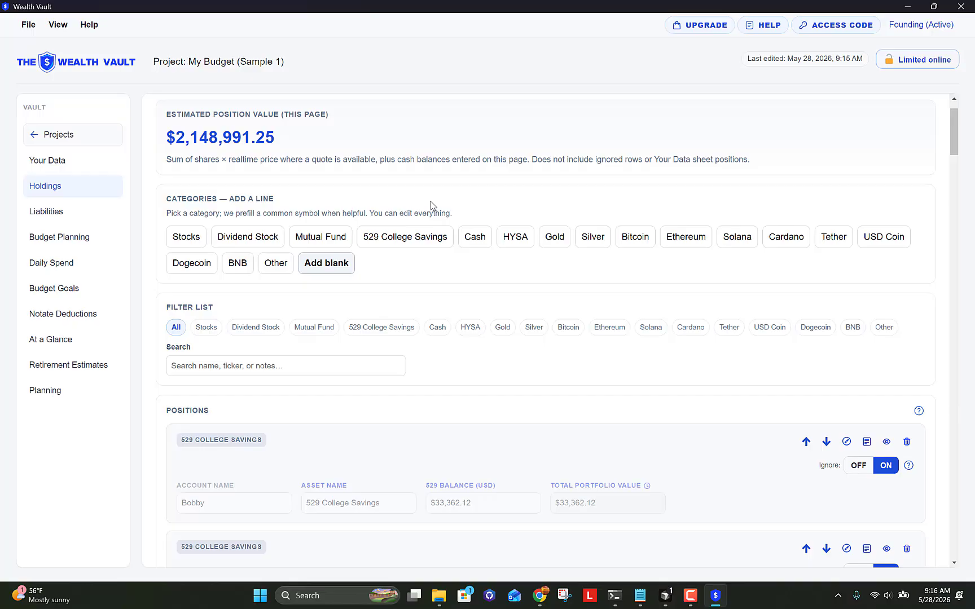
{"action": "left_click", "coordinate": [420, 242]}
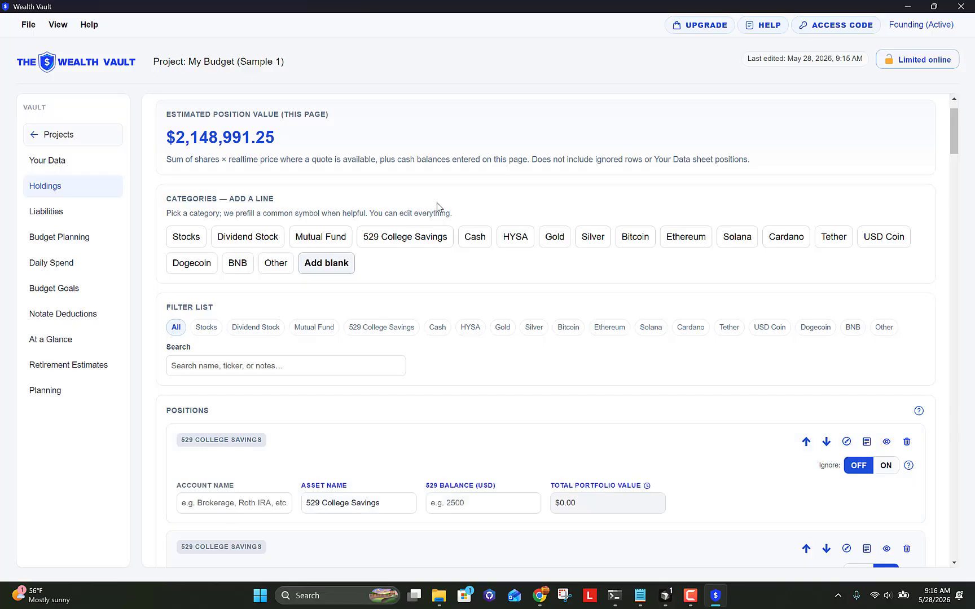
{"action": "scroll", "coordinate": [437, 205], "scroll_direction": "down", "scroll_amount": 2}
{"action": "scroll", "coordinate": [438, 205], "scroll_direction": "down", "scroll_amount": 1}
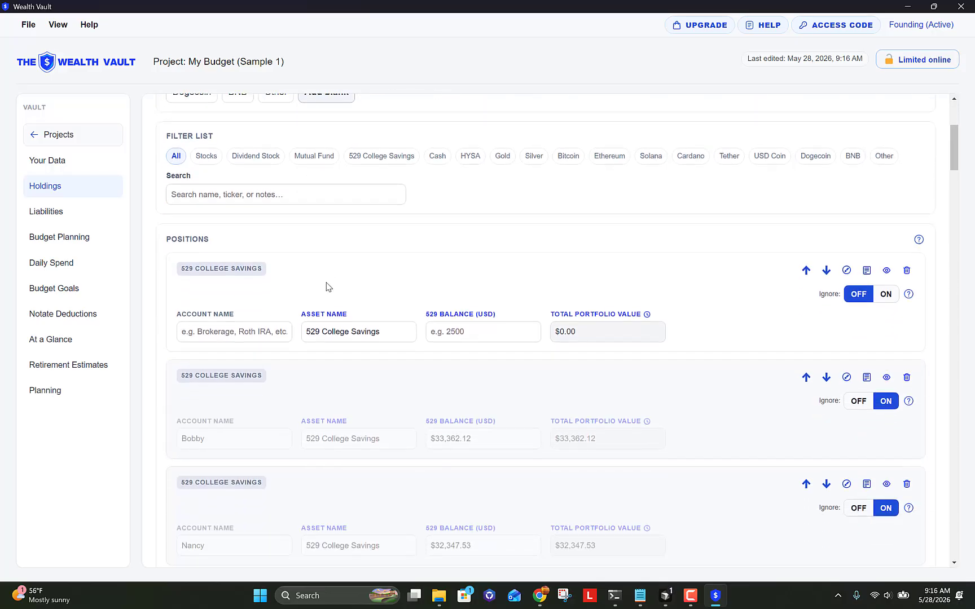
Step: Give the 529 position the owner's account name, asset name '529 for college', and 8500 balance
{"action": "left_click", "coordinate": [207, 338]}
{"action": "type", "text": "Jo"}
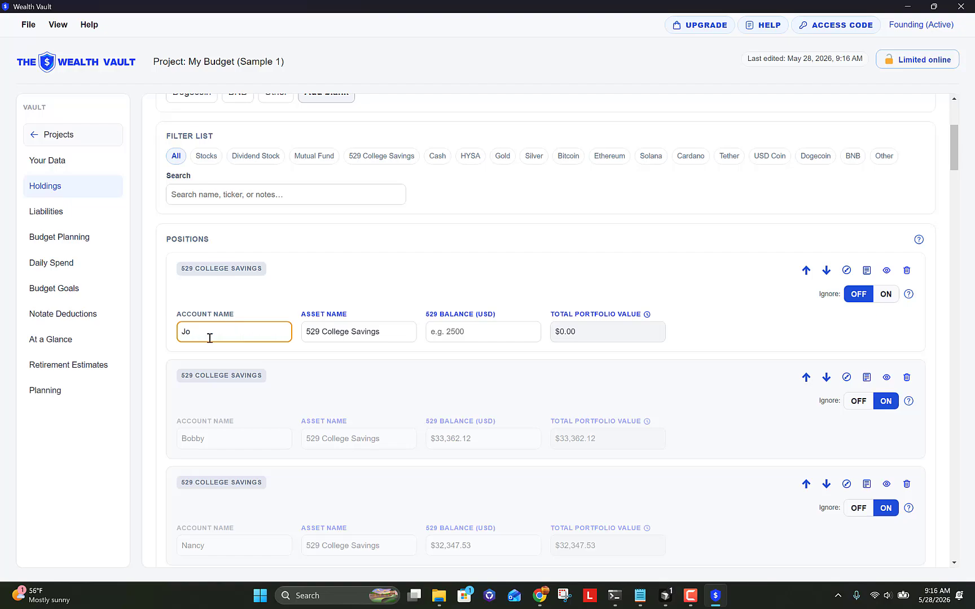
{"action": "type", "text": "nhn's 529 in Etrade"}
{"action": "key", "text": "Tab"}
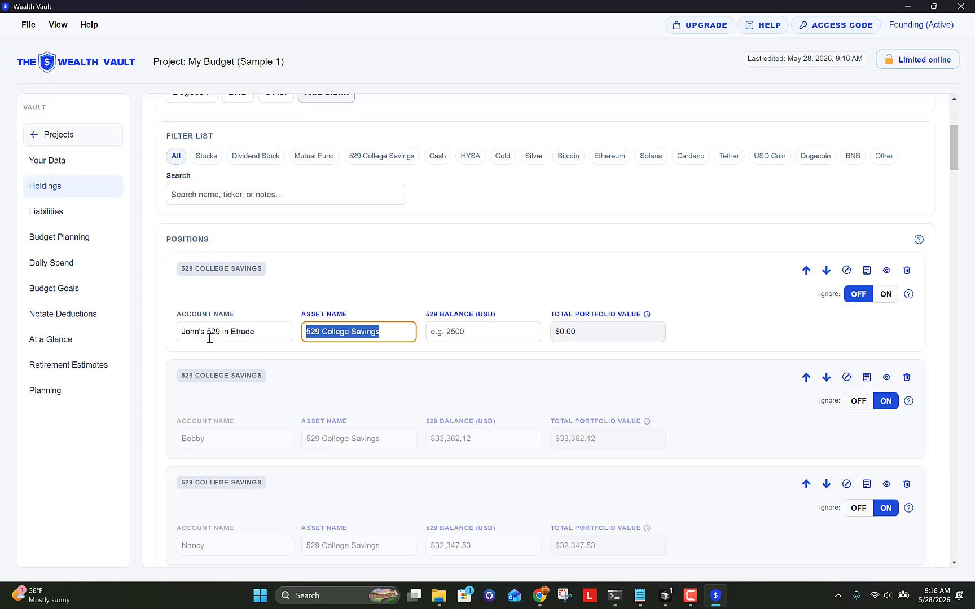
{"action": "key", "text": "End"}
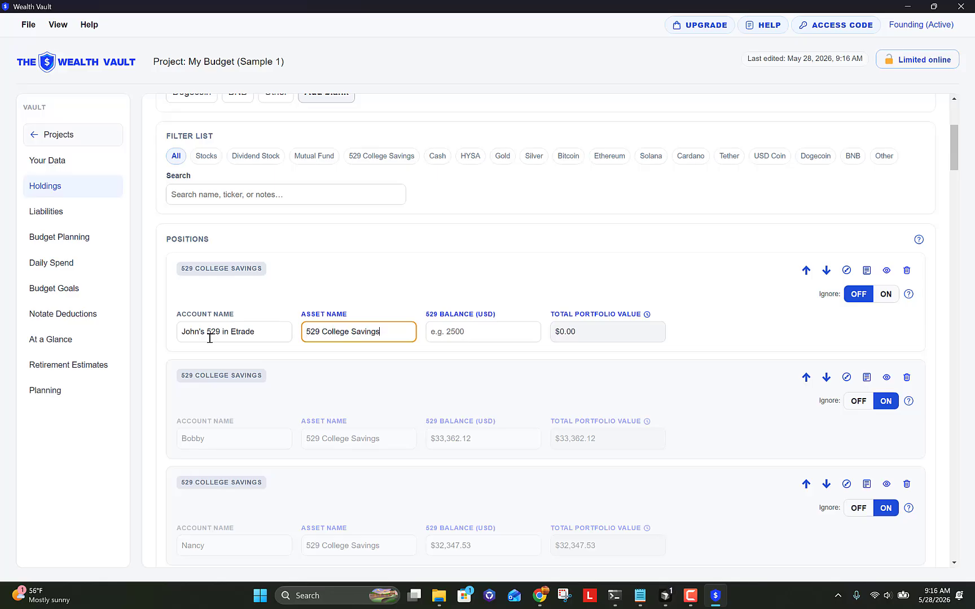
{"action": "key", "text": "BackSpace"}
{"action": "key", "text": "BackSpace"}
{"action": "key", "text": "BackSpace"}
{"action": "key", "text": "BackSpace"}
{"action": "key", "text": "BackSpace"}
{"action": "key", "text": "BackSpace"}
{"action": "key", "text": "BackSpace"}
{"action": "key", "text": "BackSpace"}
{"action": "key", "text": "BackSpace"}
{"action": "key", "text": "BackSpace"}
{"action": "key", "text": "BackSpace"}
{"action": "key", "text": "BackSpace"}
{"action": "key", "text": "BackSpace"}
{"action": "key", "text": "BackSpace"}
{"action": "key", "text": "BackSpace"}
{"action": "type", "text": "for college"}
{"action": "left_click", "coordinate": [467, 331]}
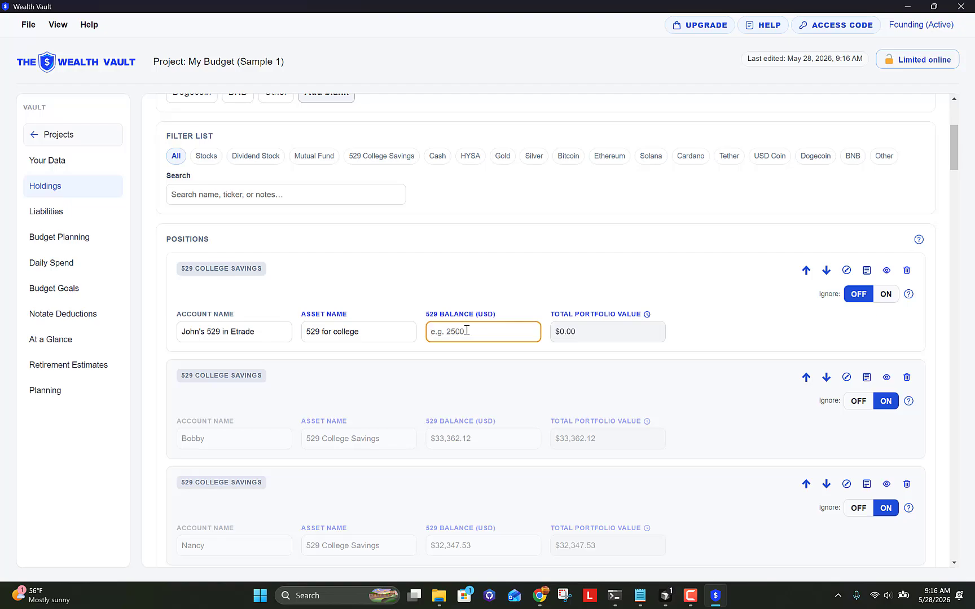
{"action": "type", "text": "8500"}
{"action": "key", "text": "Tab"}
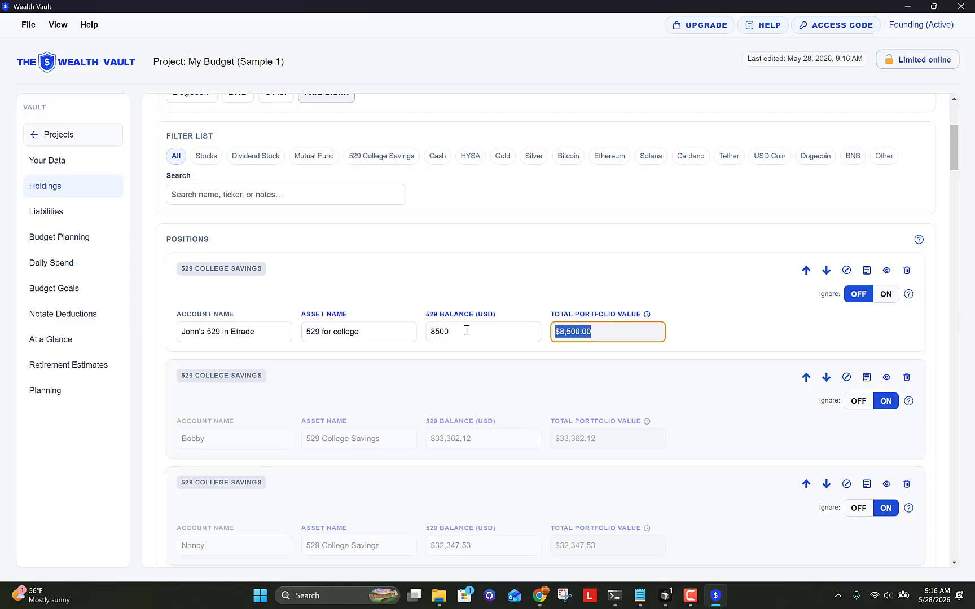
{"action": "left_click", "coordinate": [583, 290]}
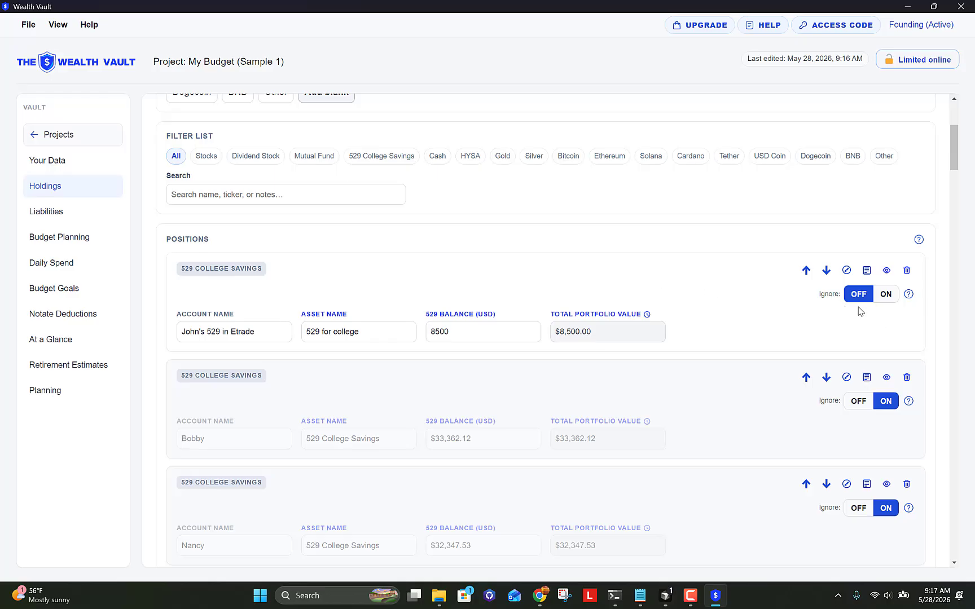
Step: Mark the new 529 position as ignored and switch to the Liabilities page
{"action": "left_click", "coordinate": [886, 294]}
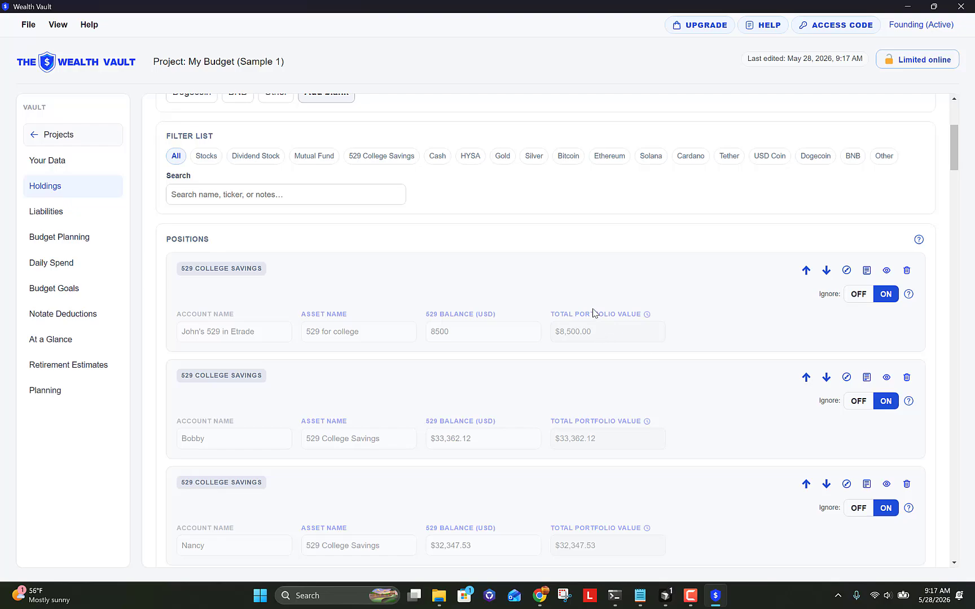
{"action": "left_click", "coordinate": [90, 211]}
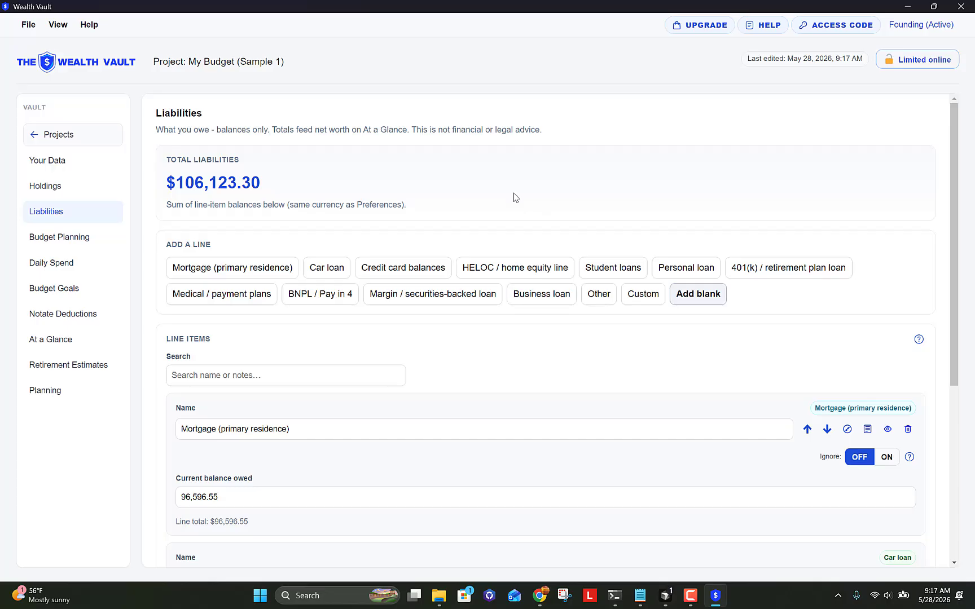
{"action": "scroll", "coordinate": [513, 198], "scroll_direction": "down", "scroll_amount": 5}
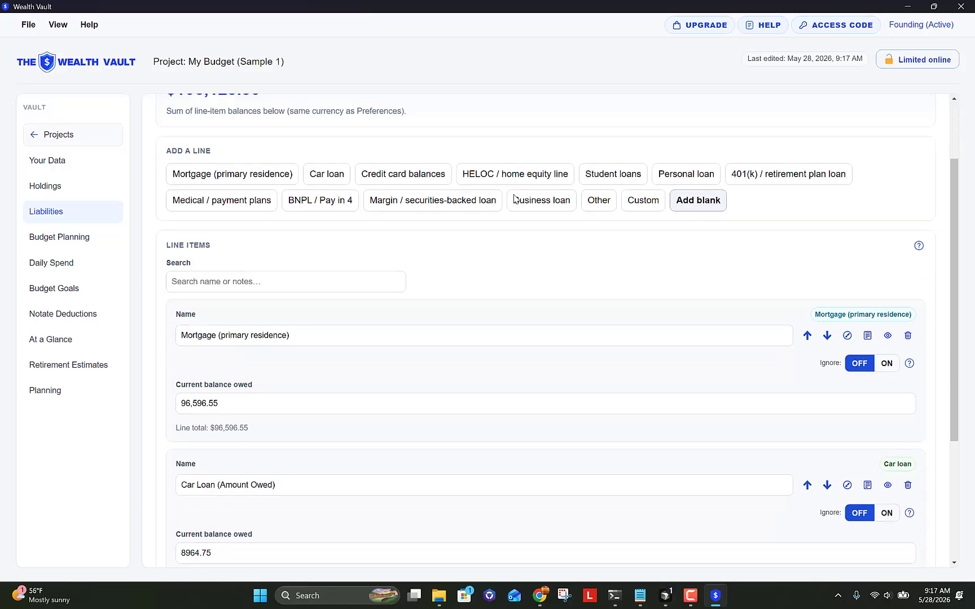
{"action": "scroll", "coordinate": [514, 199], "scroll_direction": "up", "scroll_amount": 1}
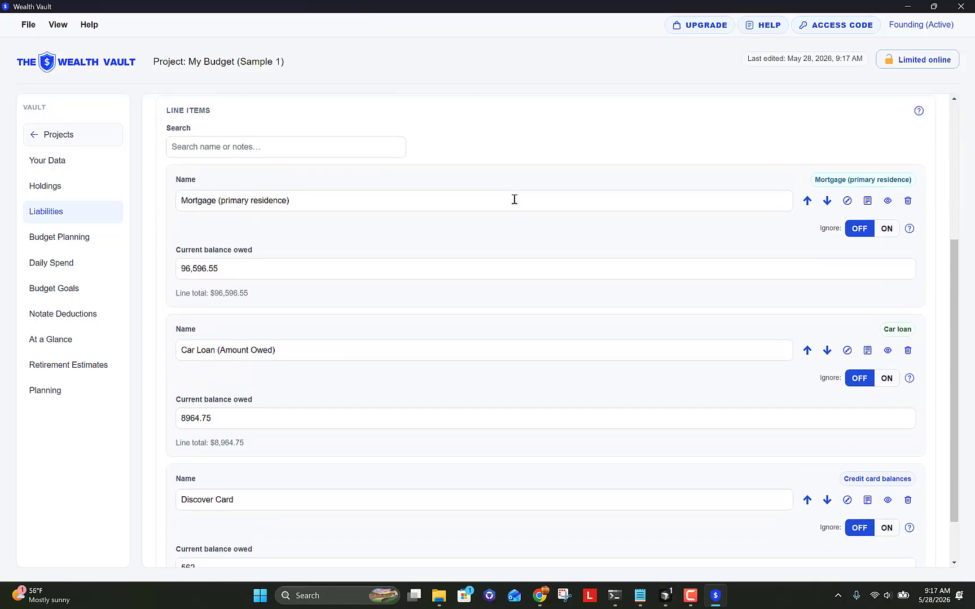
{"action": "scroll", "coordinate": [514, 199], "scroll_direction": "up", "scroll_amount": 2}
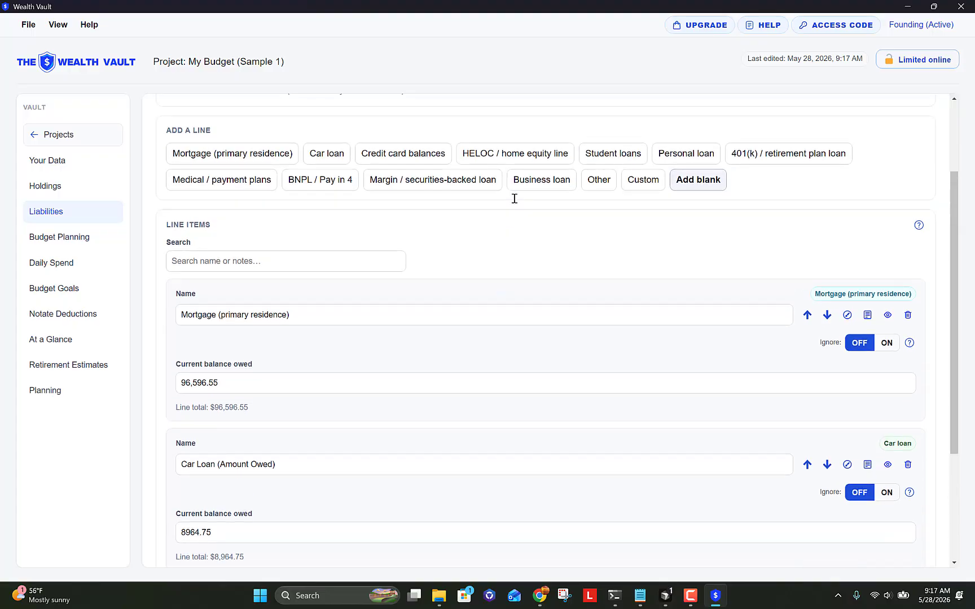
{"action": "scroll", "coordinate": [515, 198], "scroll_direction": "up", "scroll_amount": 1}
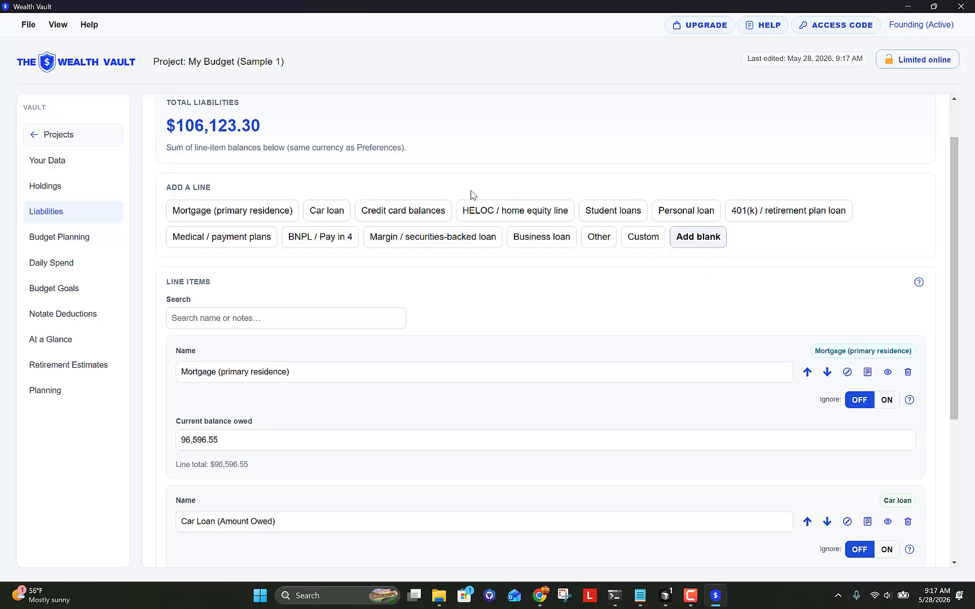
Step: Add a credit card liability line named Discover Card owing 988.50
{"action": "left_click", "coordinate": [373, 216]}
{"action": "left_click", "coordinate": [295, 372]}
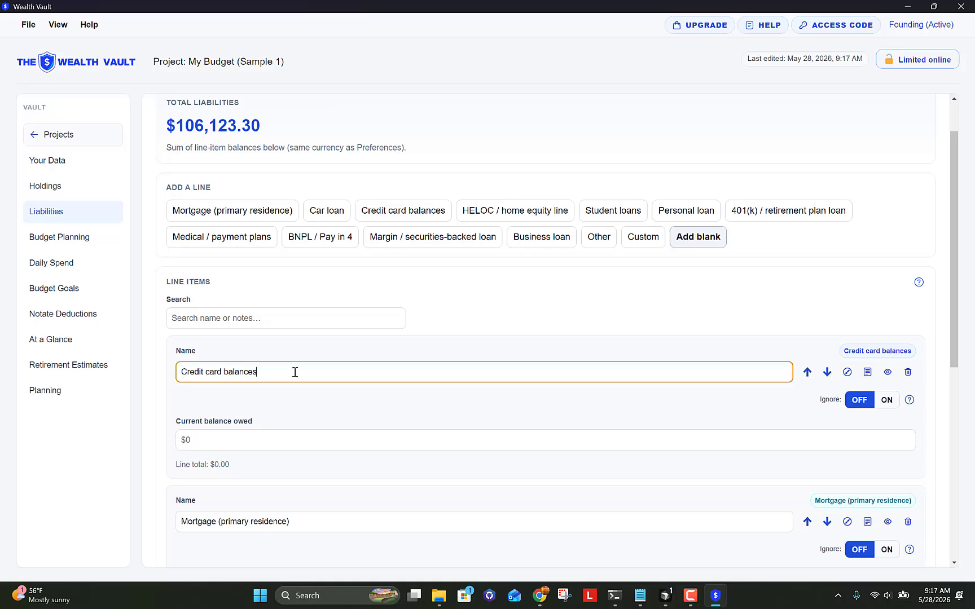
{"action": "left_click_drag", "start_coordinate": [295, 372], "coordinate": [158, 378]}
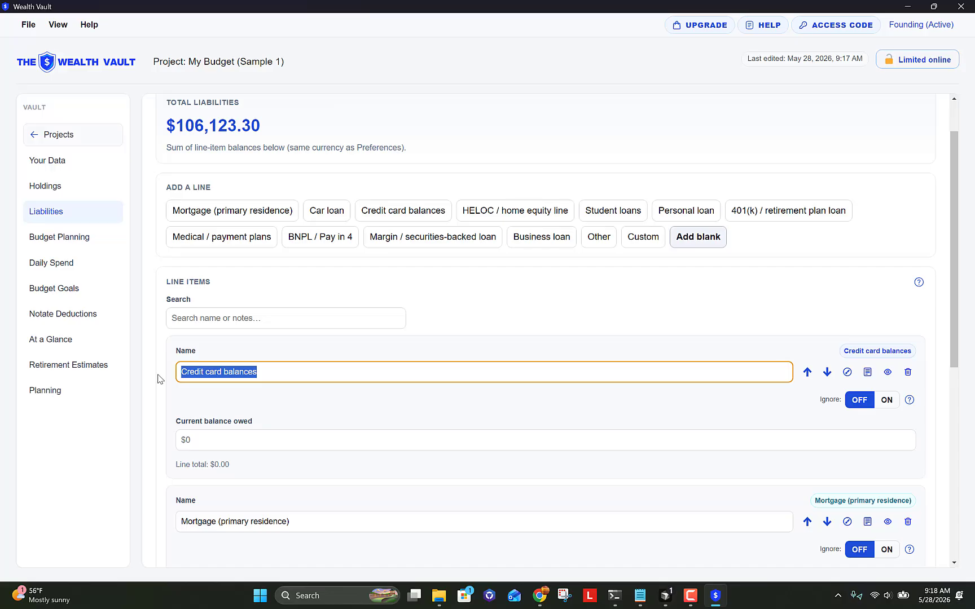
{"action": "type", "text": "Disco"}
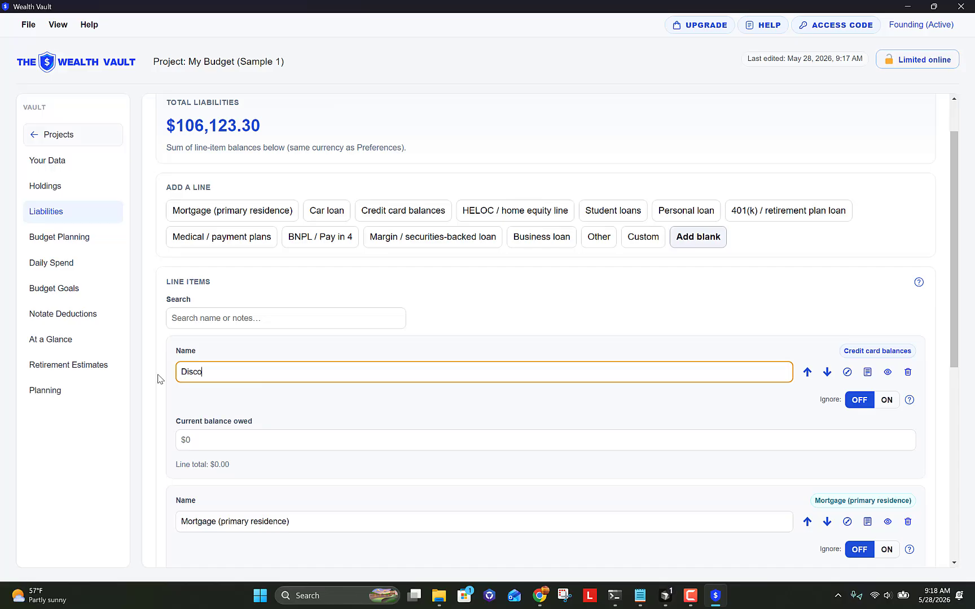
{"action": "type", "text": "ver Card"}
{"action": "key", "text": "Tab"}
{"action": "key", "text": "Tab"}
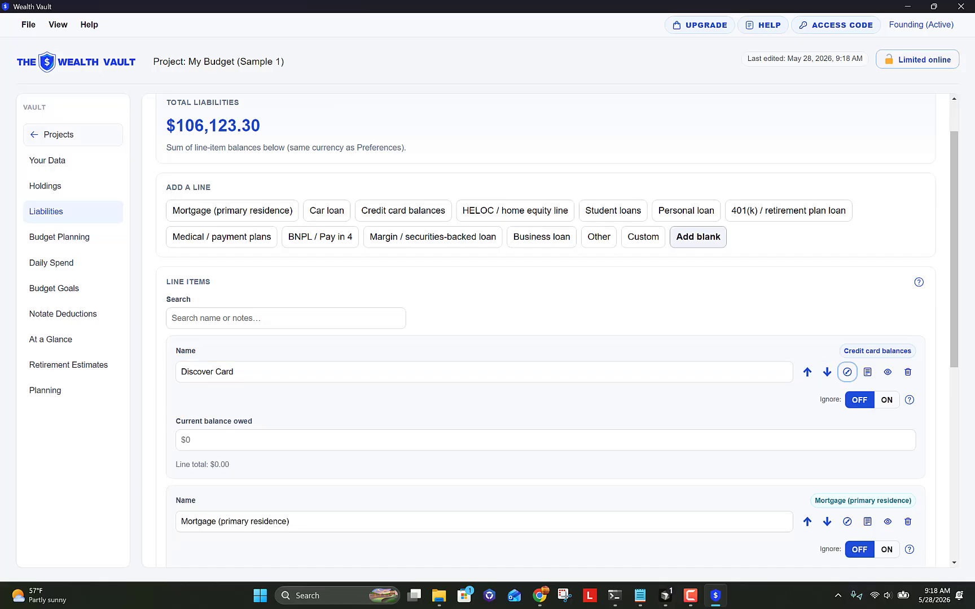
{"action": "left_click", "coordinate": [217, 448]}
{"action": "type", "text": "988"}
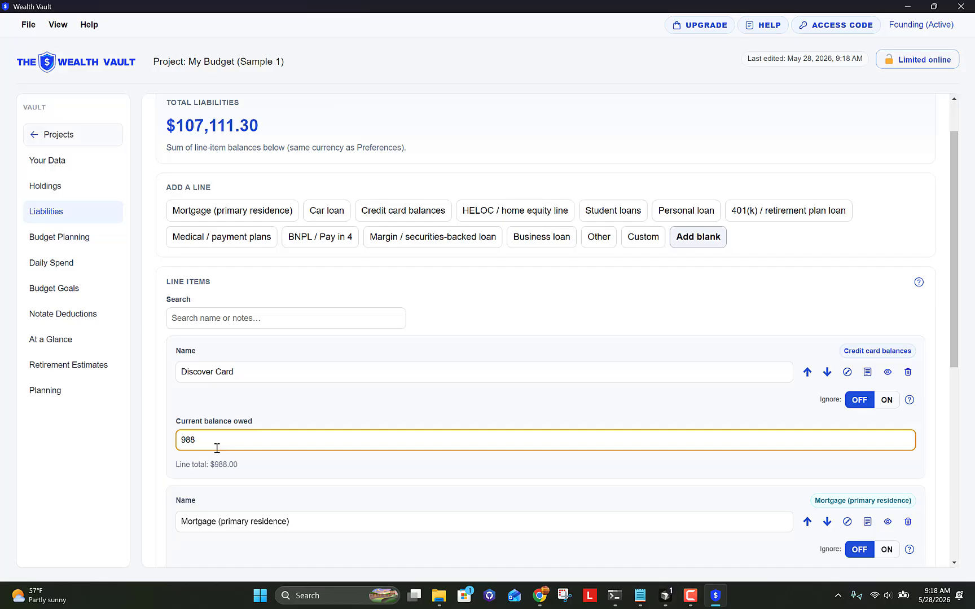
{"action": "type", "text": ".50"}
{"action": "key", "text": "Tab"}
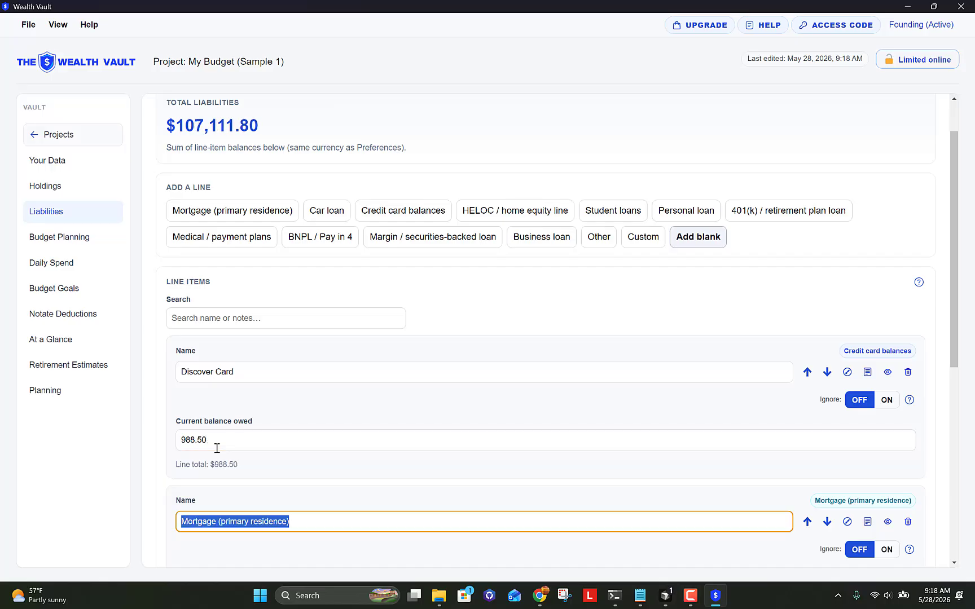
{"action": "left_click", "coordinate": [426, 306]}
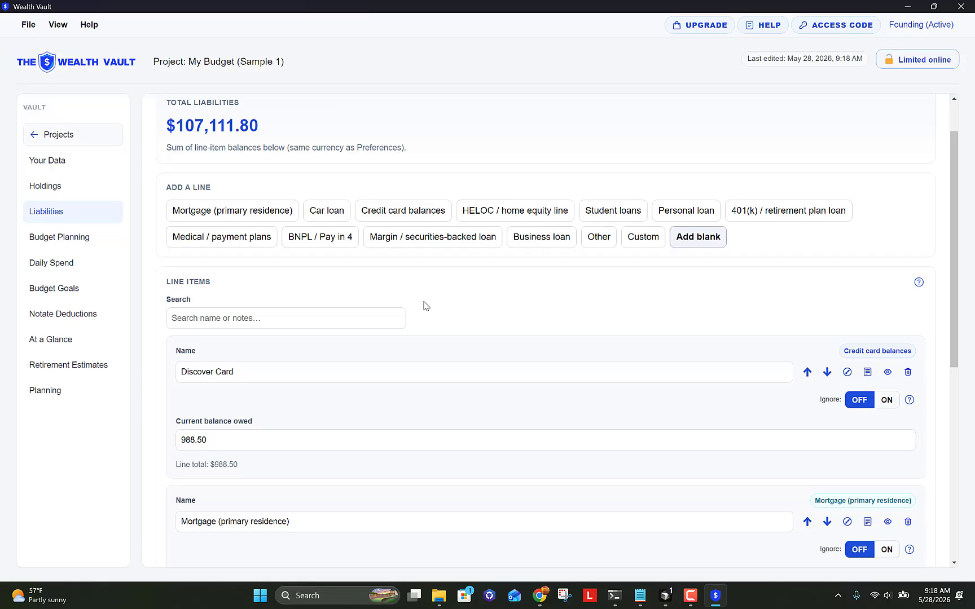
Step: On Budget Planning, add a Subscription line and rename it Costco
{"action": "left_click", "coordinate": [86, 241]}
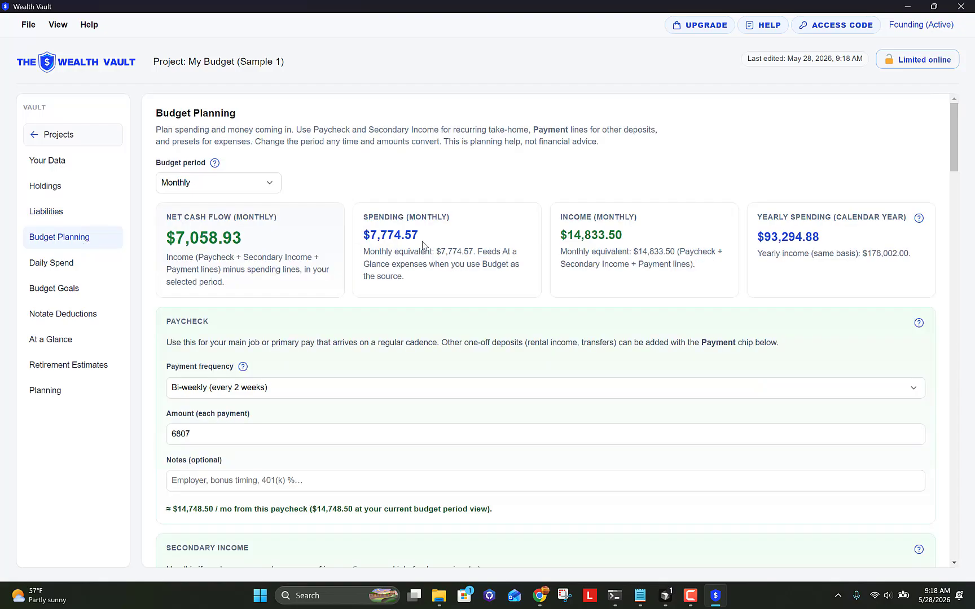
{"action": "scroll", "coordinate": [427, 282], "scroll_direction": "down", "scroll_amount": 6}
{"action": "scroll", "coordinate": [429, 306], "scroll_direction": "down", "scroll_amount": 7}
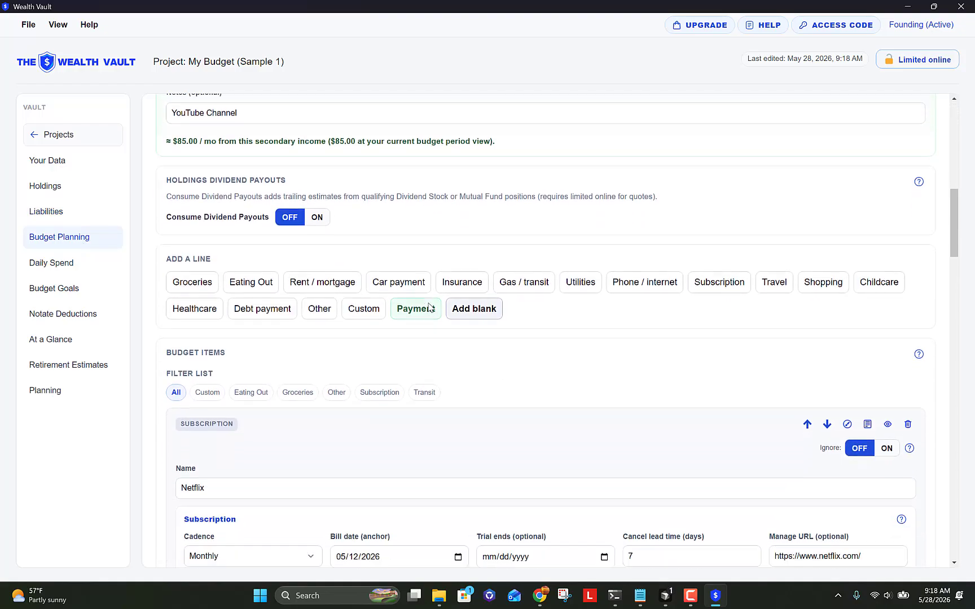
{"action": "scroll", "coordinate": [427, 306], "scroll_direction": "up", "scroll_amount": 1}
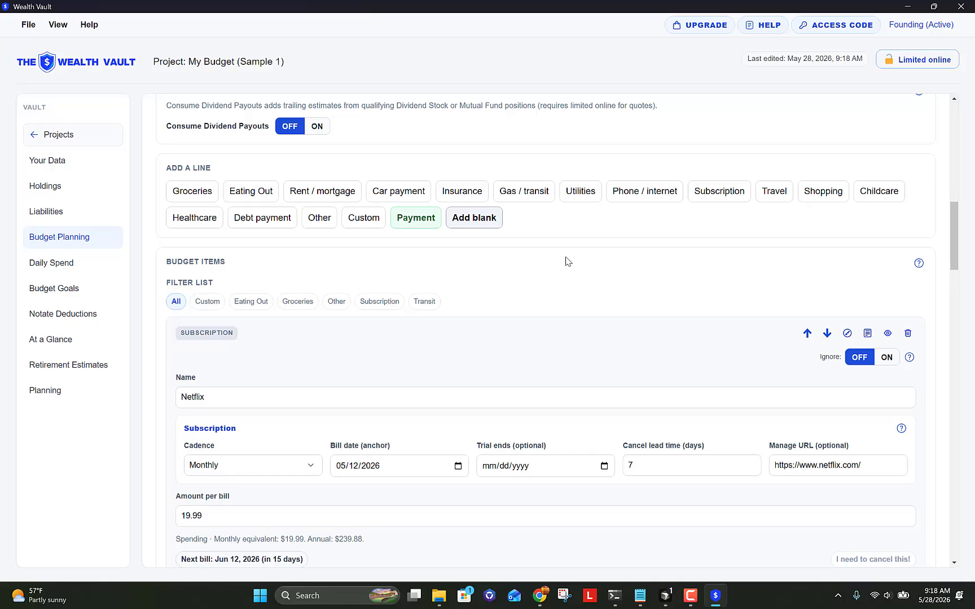
{"action": "left_click", "coordinate": [717, 195]}
{"action": "left_click", "coordinate": [319, 402]}
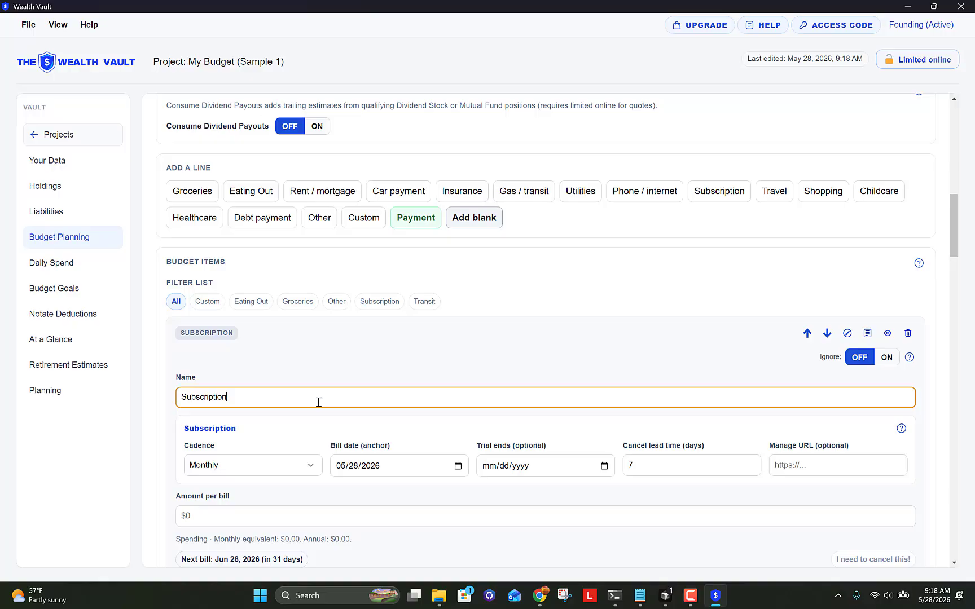
{"action": "key", "text": "BackSpace"}
{"action": "key", "text": "BackSpace"}
{"action": "key", "text": "BackSpace"}
{"action": "key", "text": "BackSpace"}
{"action": "key", "text": "BackSpace"}
{"action": "key", "text": "BackSpace"}
{"action": "key", "text": "BackSpace"}
{"action": "key", "text": "BackSpace"}
{"action": "key", "text": "BackSpace"}
{"action": "key", "text": "BackSpace"}
{"action": "key", "text": "BackSpace"}
{"action": "key", "text": "BackSpace"}
{"action": "type", "text": "Costco"}
{"action": "key", "text": "Tab"}
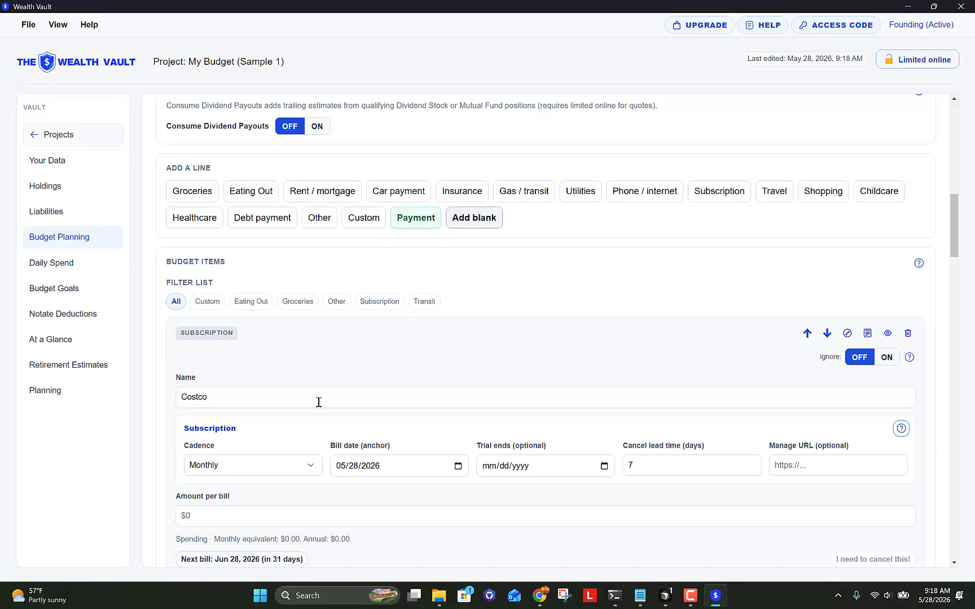
{"action": "left_click", "coordinate": [268, 464]}
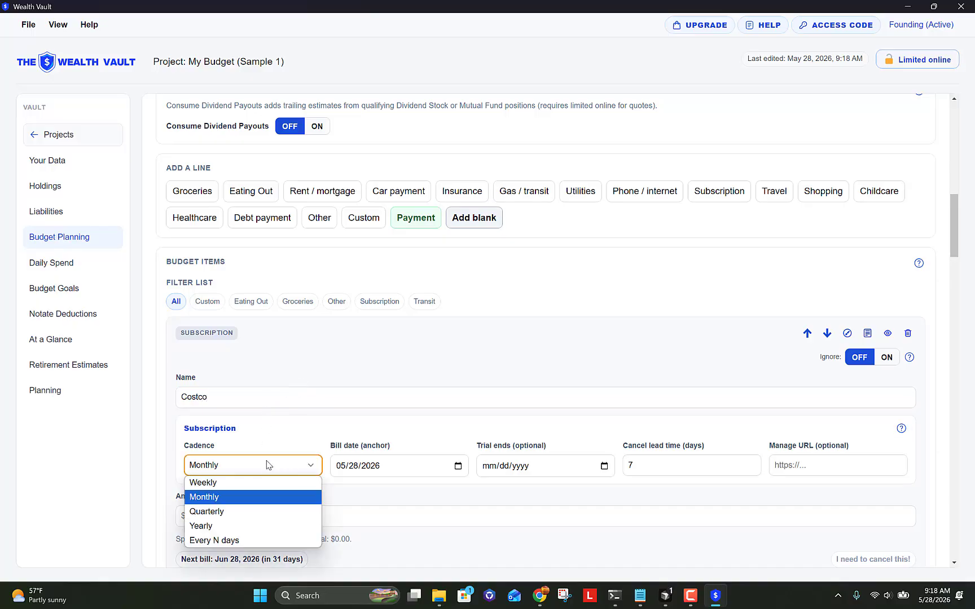
{"action": "left_click", "coordinate": [259, 527]}
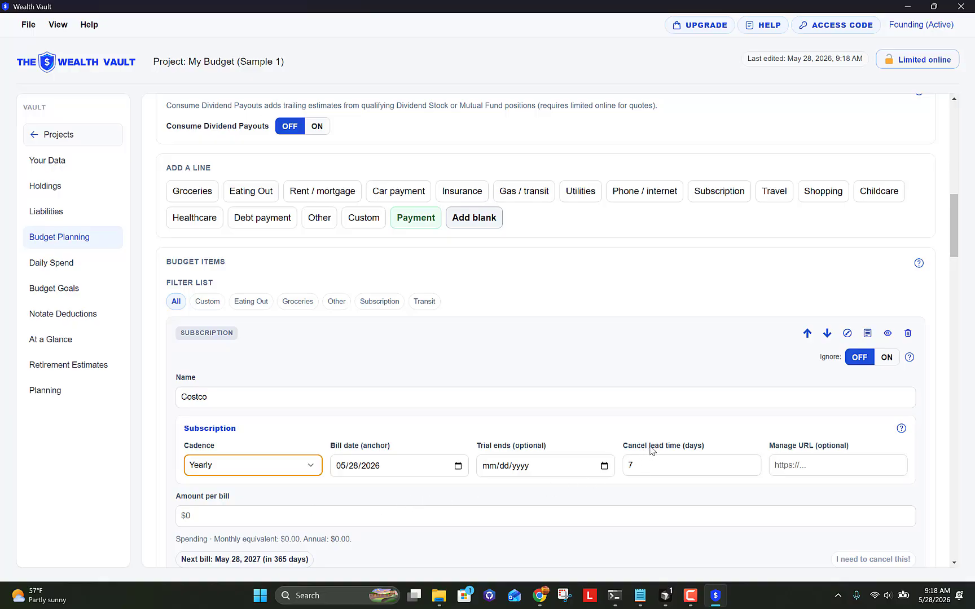
{"action": "scroll", "coordinate": [652, 449], "scroll_direction": "down", "scroll_amount": 1}
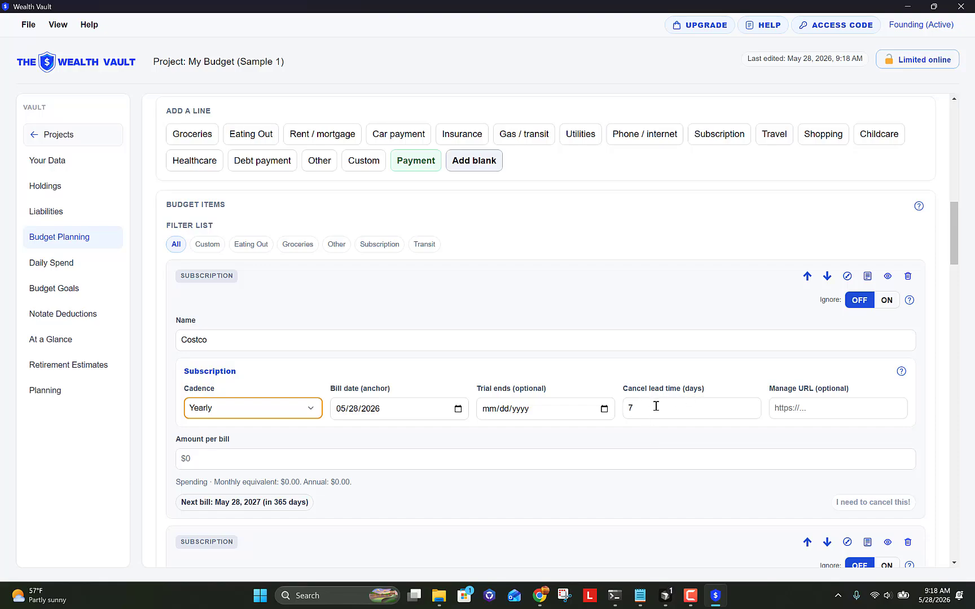
{"action": "left_click", "coordinate": [777, 408]}
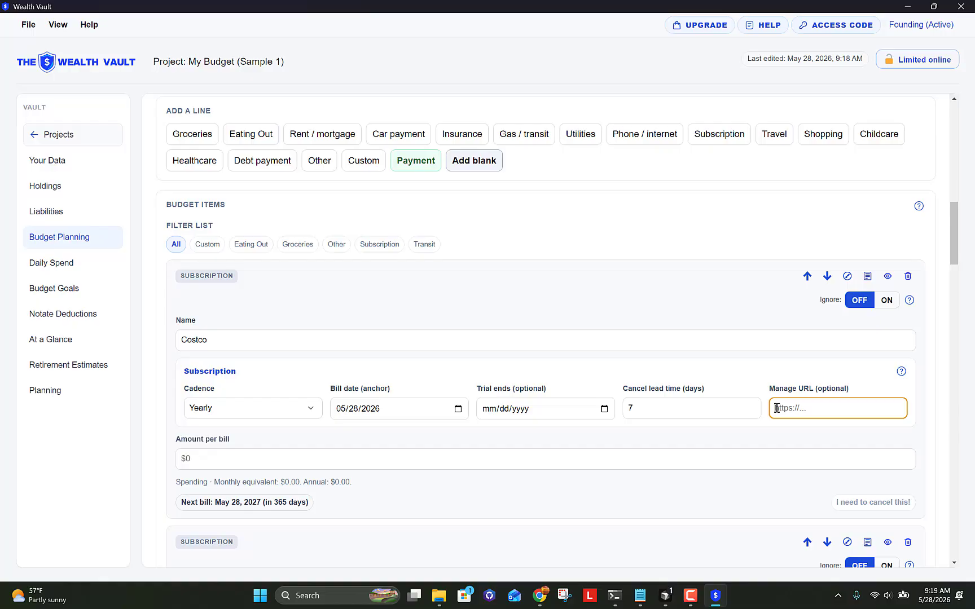
{"action": "type", "text": "www."}
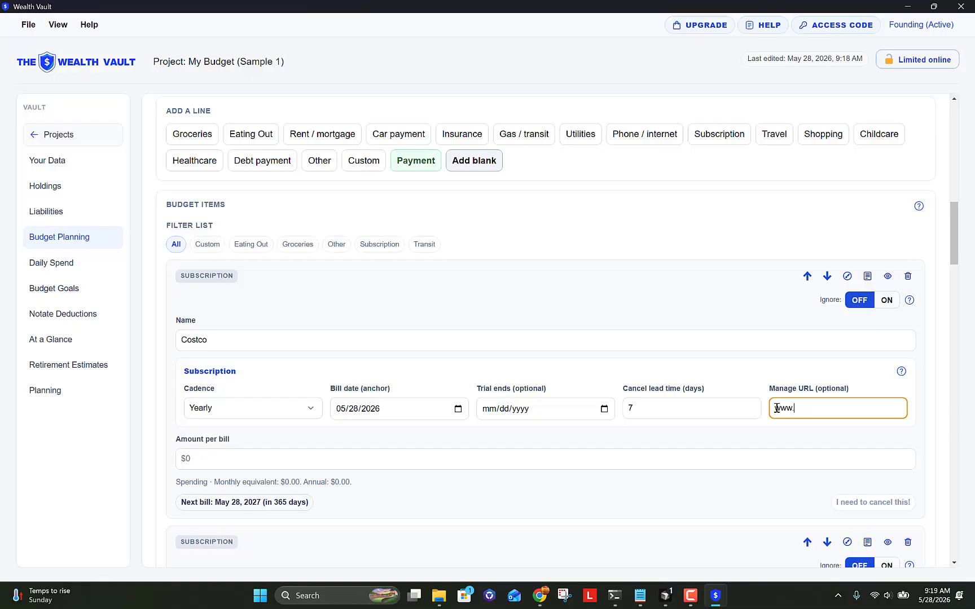
{"action": "type", "text": "costco.com"}
{"action": "key", "text": "Tab"}
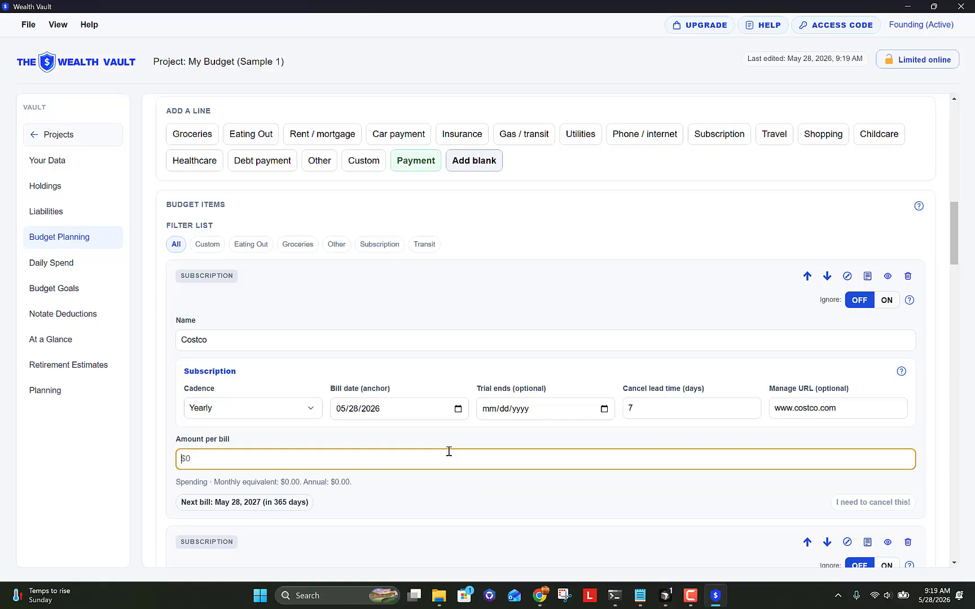
{"action": "type", "text": "65"}
{"action": "key", "text": "Tab"}
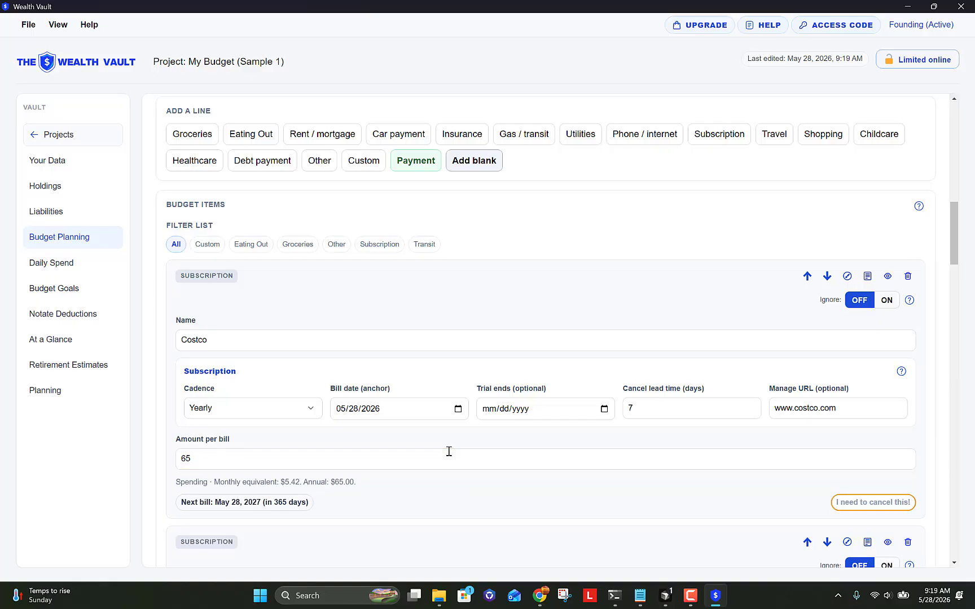
{"action": "left_click", "coordinate": [437, 318]}
Step: Flag Costco with 'I need to cancel this!' and switch to the Daily Spend page
{"action": "left_click", "coordinate": [886, 507]}
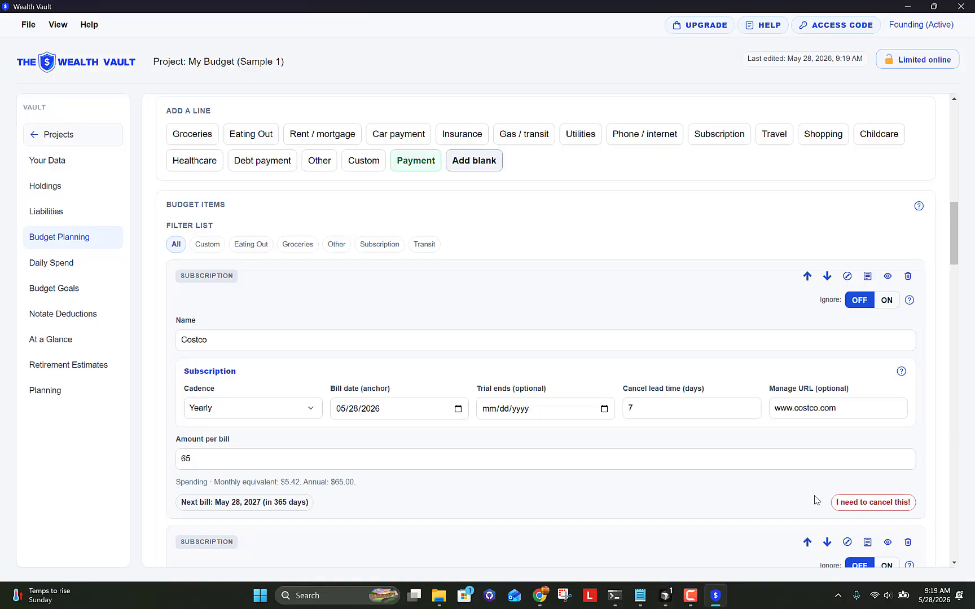
{"action": "scroll", "coordinate": [800, 489], "scroll_direction": "down", "scroll_amount": 4}
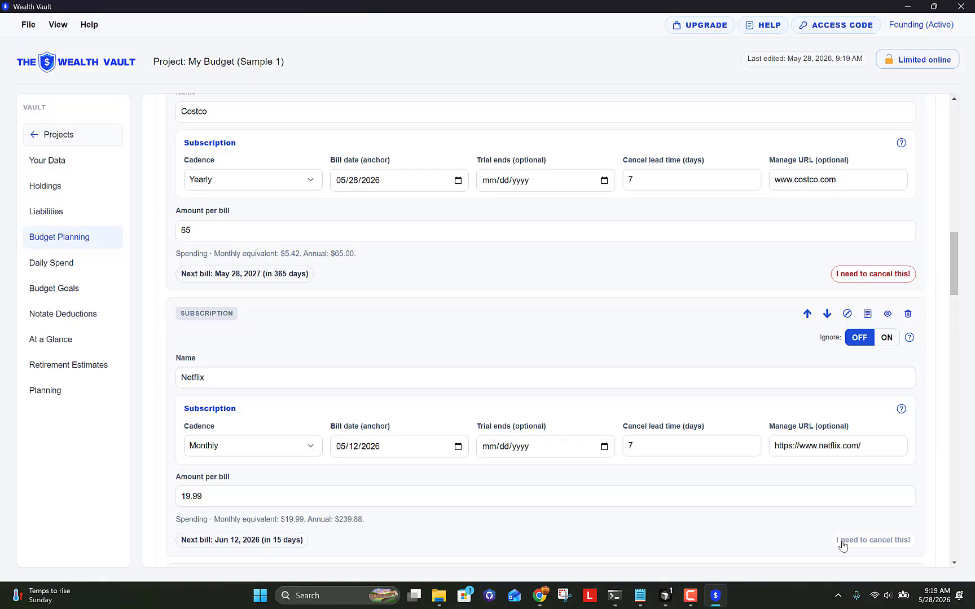
{"action": "scroll", "coordinate": [824, 541], "scroll_direction": "up", "scroll_amount": 2}
{"action": "scroll", "coordinate": [824, 541], "scroll_direction": "up", "scroll_amount": 2}
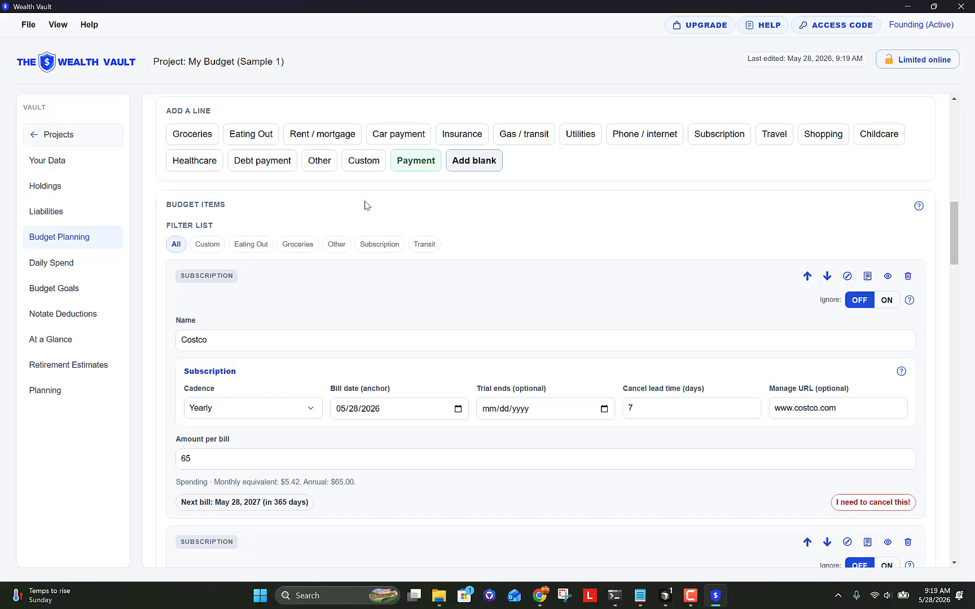
{"action": "scroll", "coordinate": [512, 235], "scroll_direction": "up", "scroll_amount": 2}
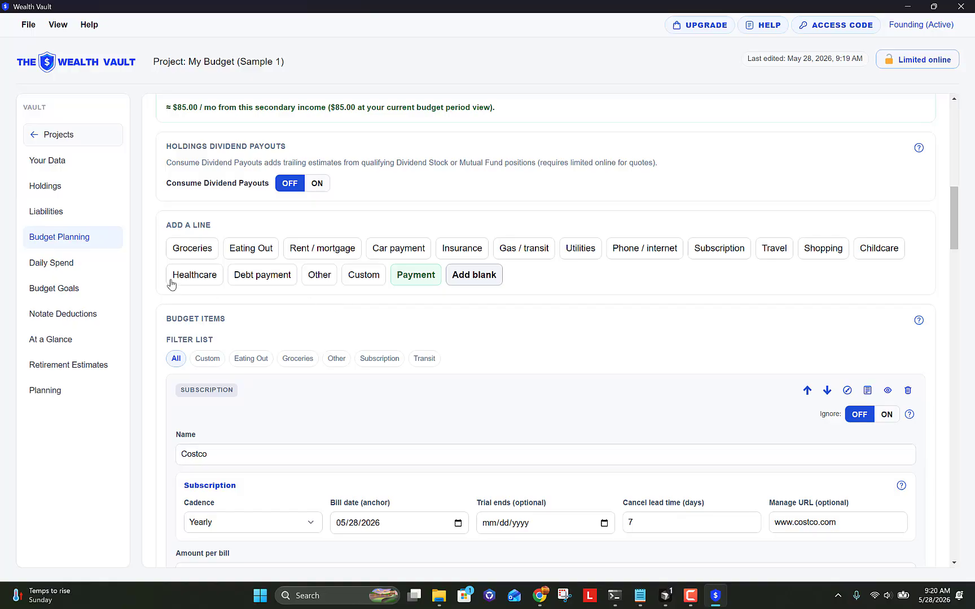
{"action": "left_click", "coordinate": [72, 269]}
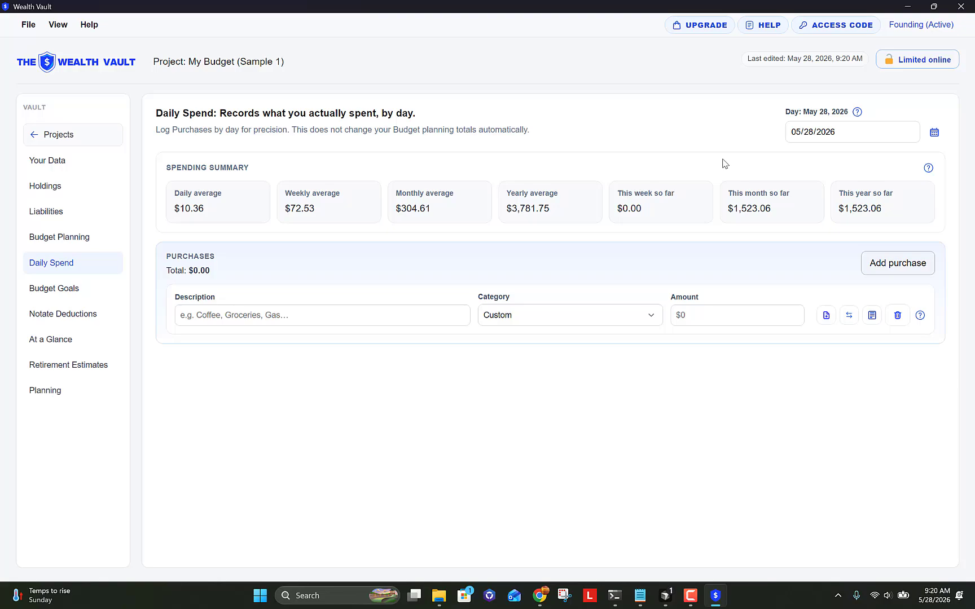
Step: Log a Starbucks purchase in the Coffee category for 12.50
{"action": "left_click", "coordinate": [933, 135]}
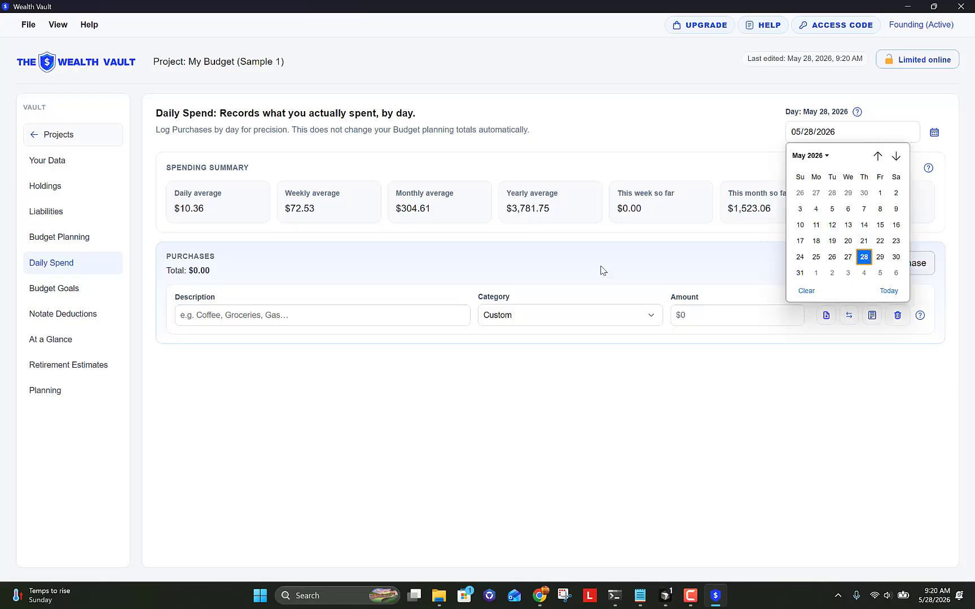
{"action": "left_click", "coordinate": [377, 313]}
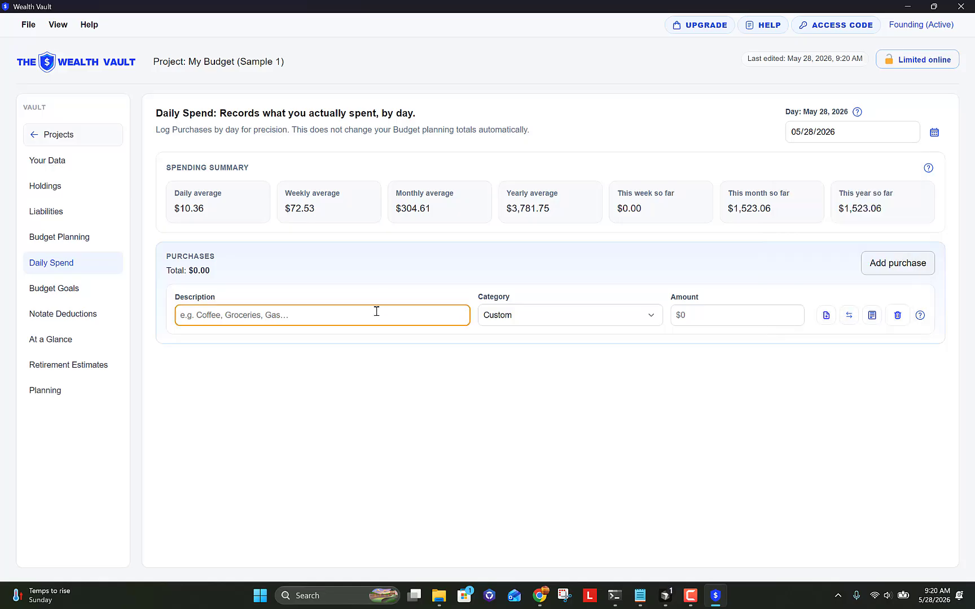
{"action": "type", "text": "Starbucks"}
{"action": "key", "text": "Tab"}
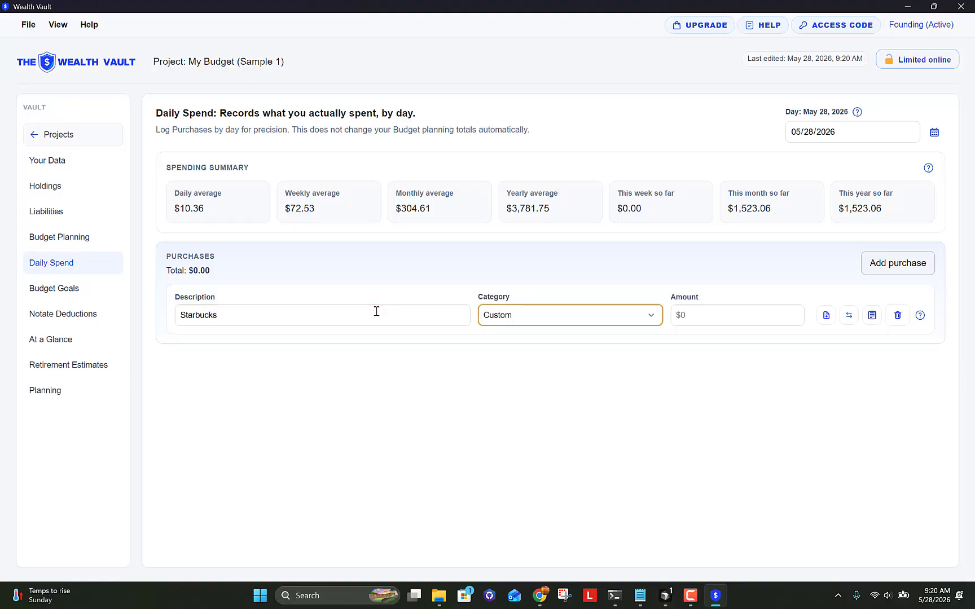
{"action": "key", "text": "c"}
{"action": "left_click", "coordinate": [656, 316]}
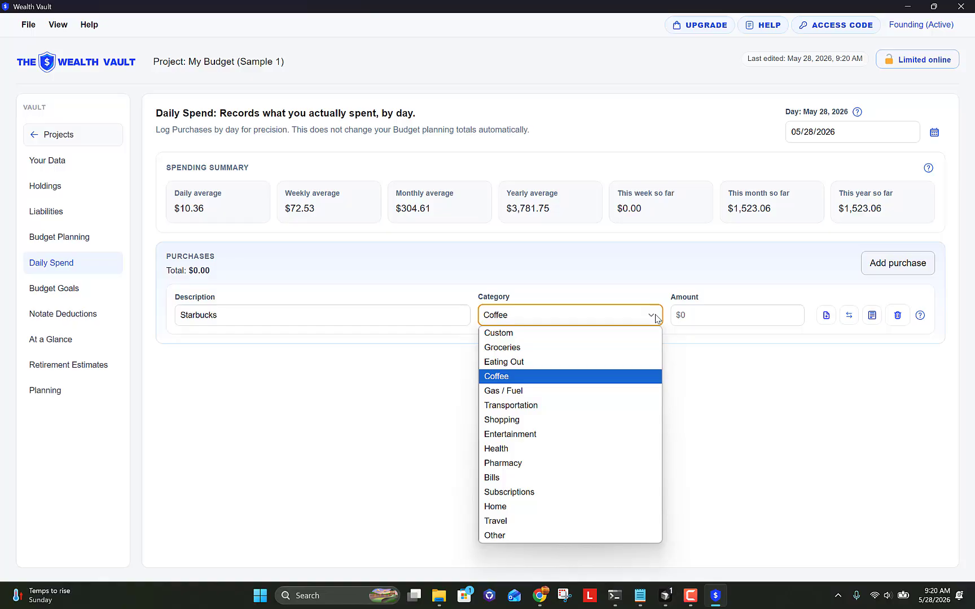
{"action": "left_click", "coordinate": [656, 319]}
{"action": "left_click", "coordinate": [685, 316]}
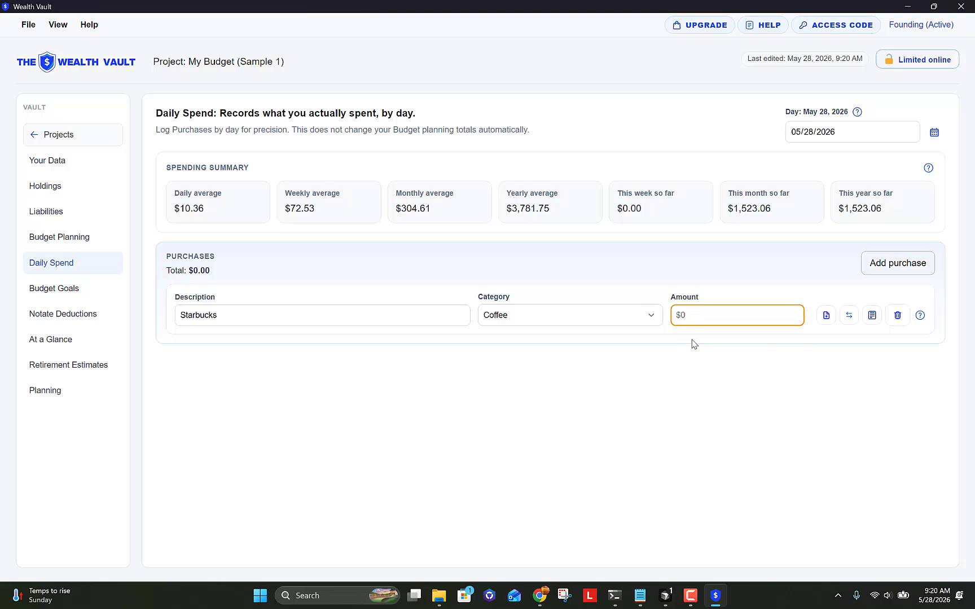
{"action": "type", "text": "12"}
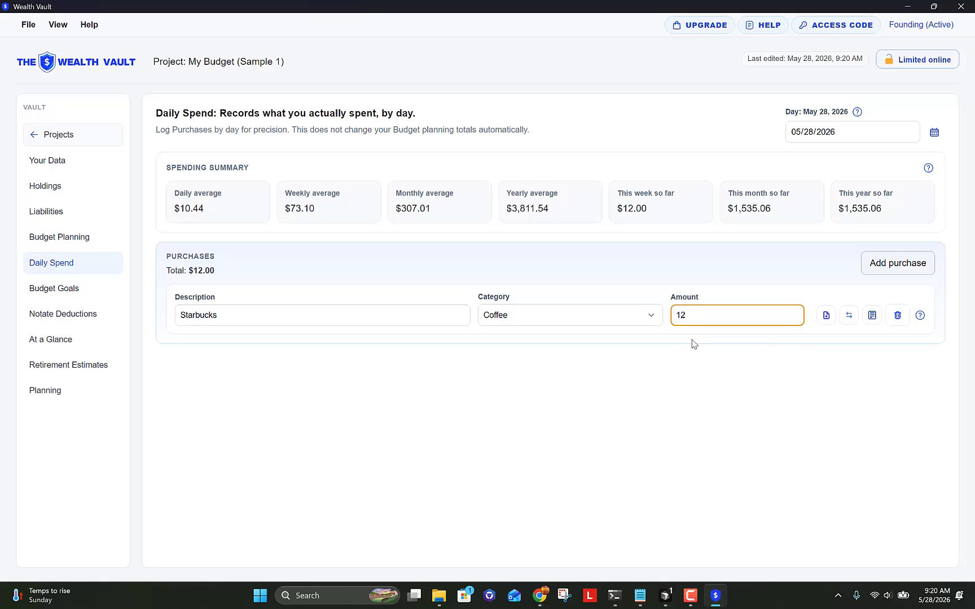
{"action": "type", "text": ".50"}
{"action": "left_click", "coordinate": [840, 261]}
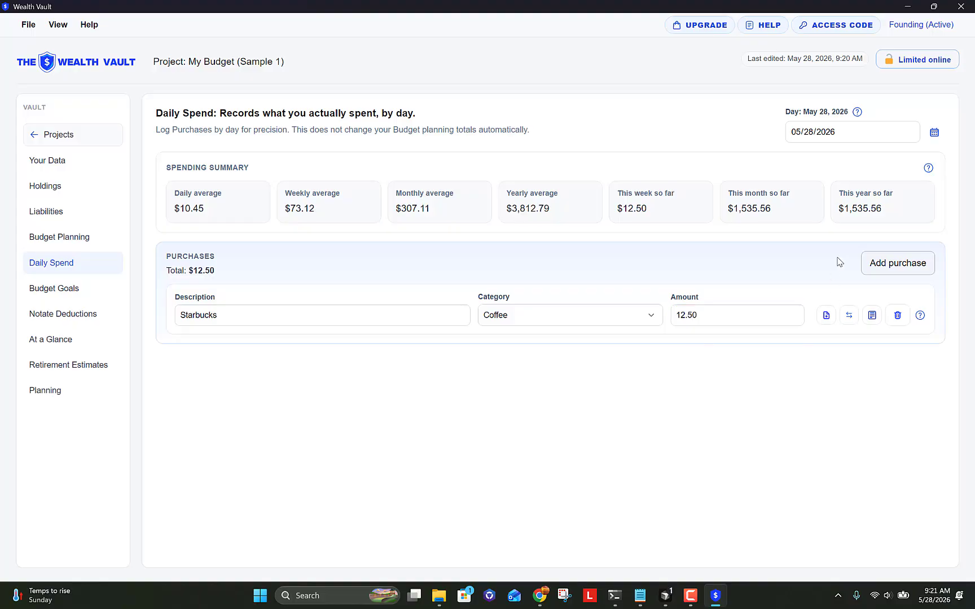
Step: Add a second purchase: Vons, Groceries, 34.80
{"action": "left_click", "coordinate": [899, 264]}
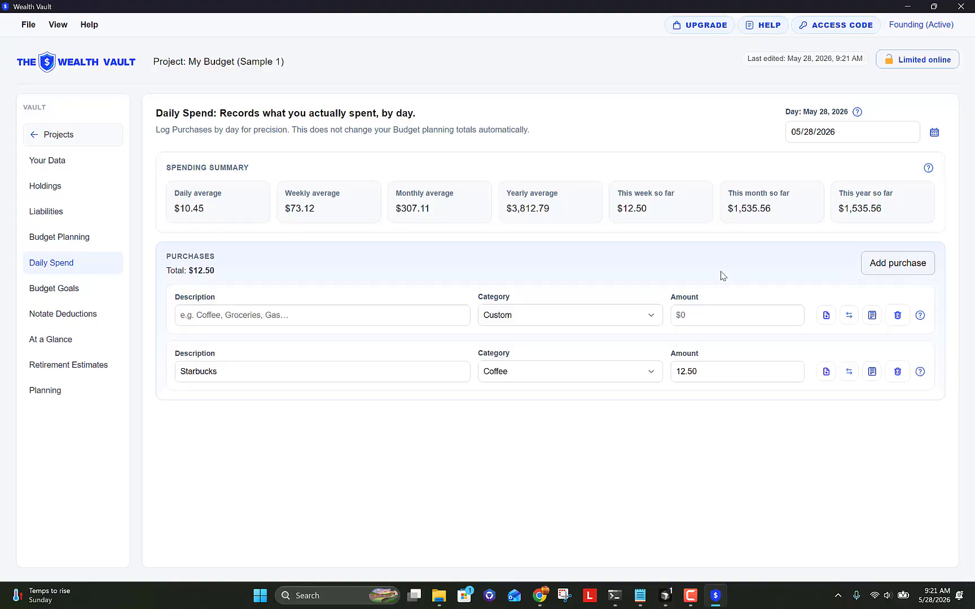
{"action": "left_click", "coordinate": [268, 318]}
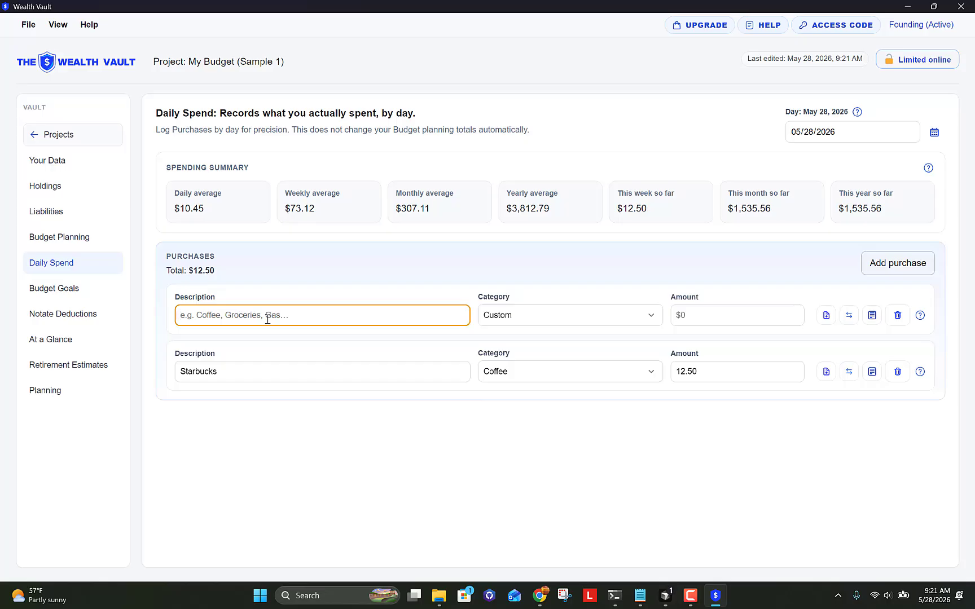
{"action": "type", "text": "Vons"}
{"action": "key", "text": "Tab"}
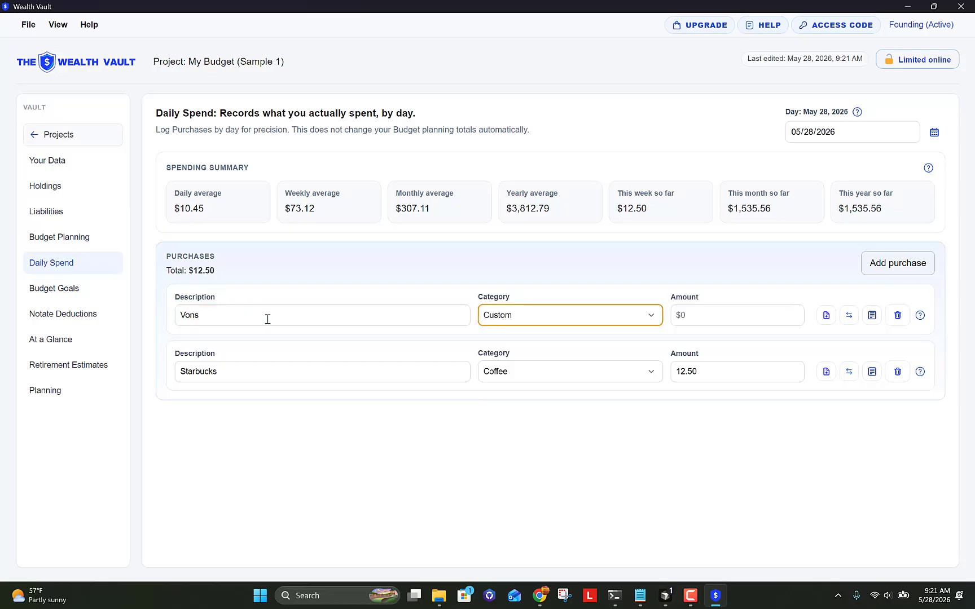
{"action": "key", "text": "g"}
{"action": "key", "text": "Tab"}
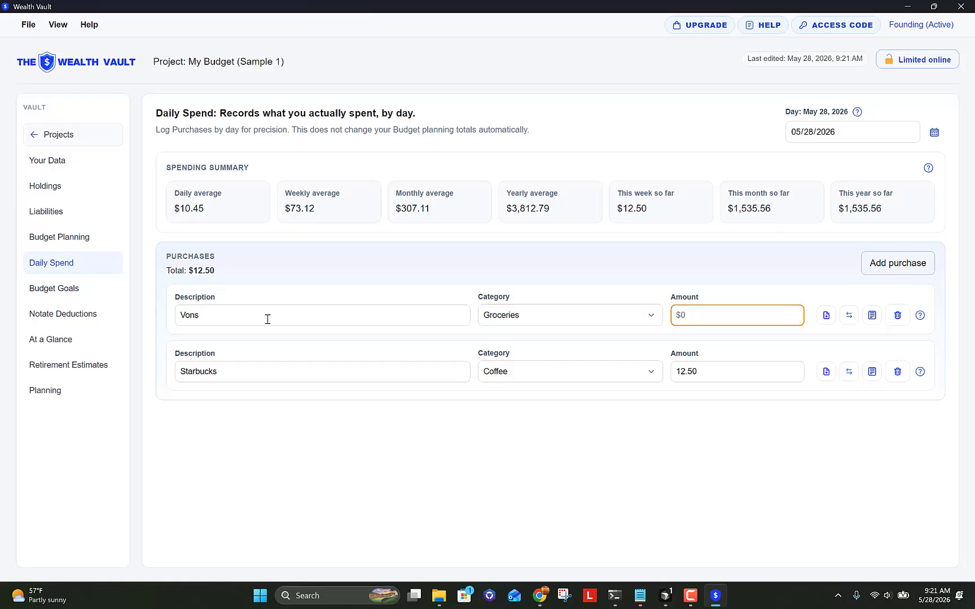
{"action": "type", "text": "34.80"}
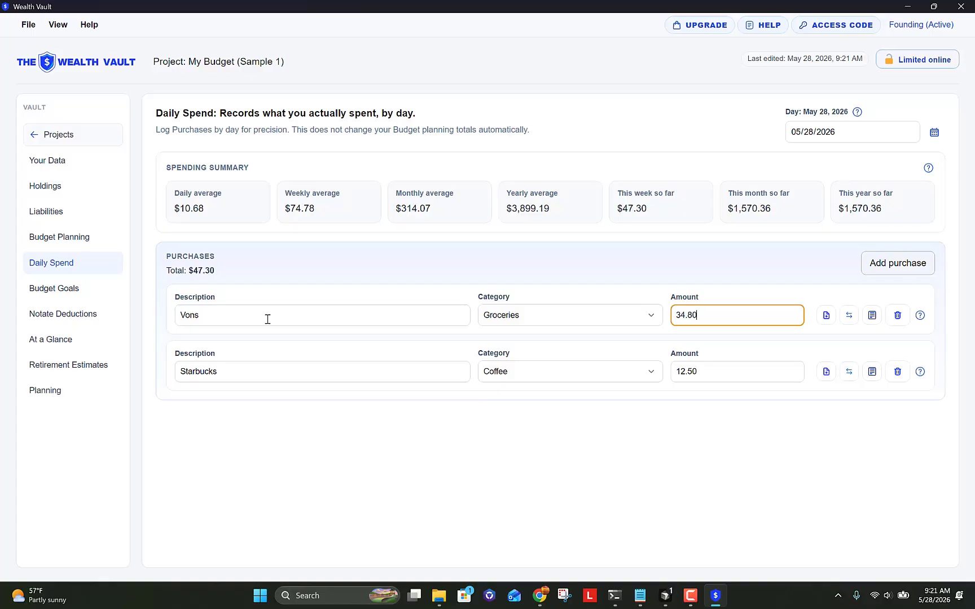
{"action": "key", "text": "Tab"}
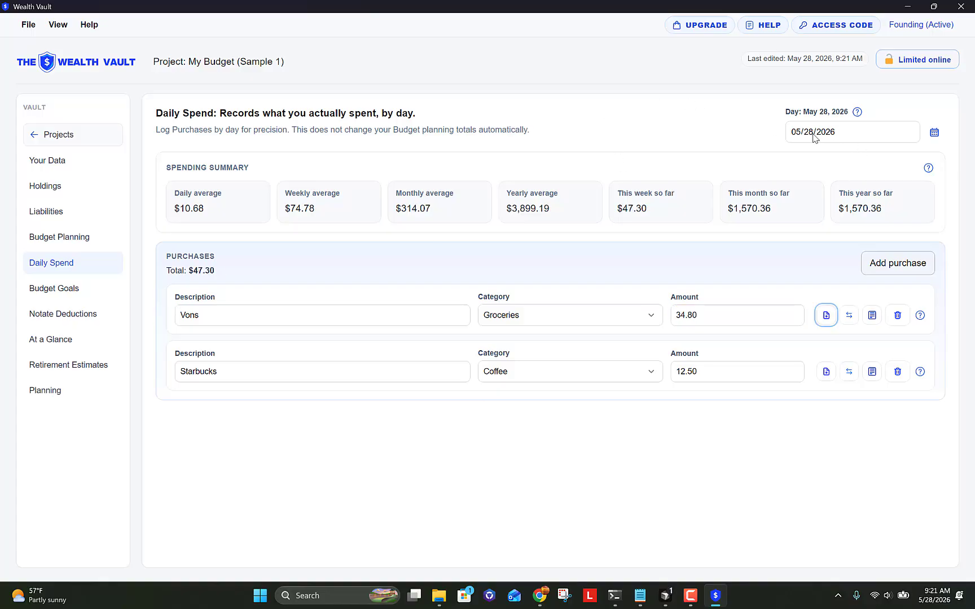
Step: Pick May 27, 2026 in the date picker for the spending day
{"action": "left_click", "coordinate": [931, 132]}
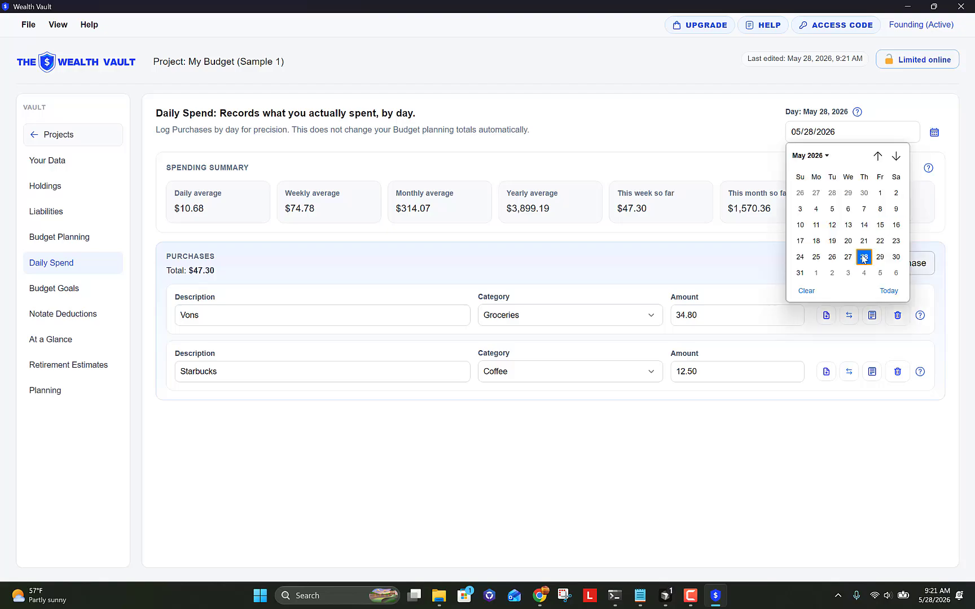
{"action": "left_click", "coordinate": [849, 257]}
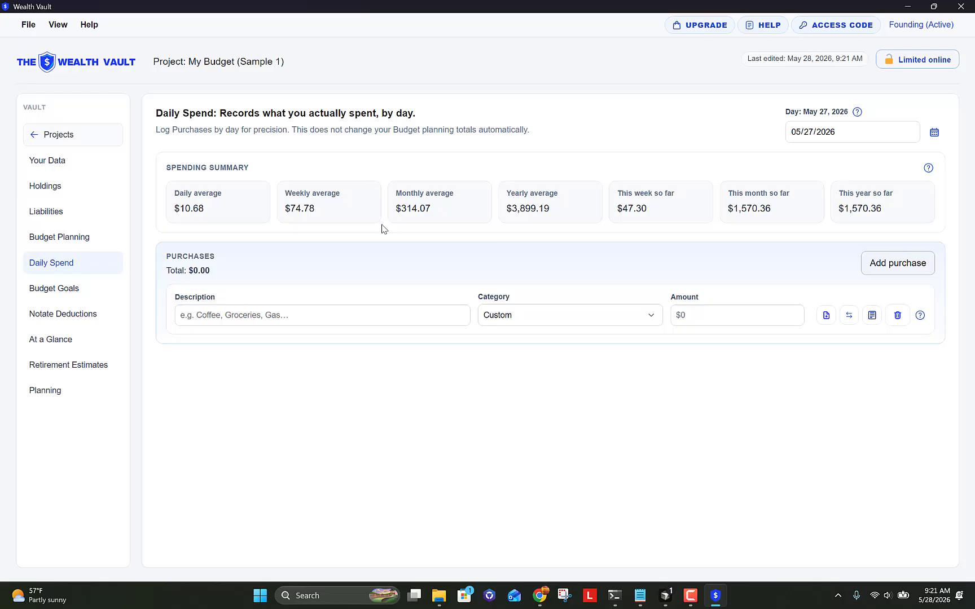
Step: Add a new blank line on the Notate Deductions page
{"action": "left_click", "coordinate": [101, 317]}
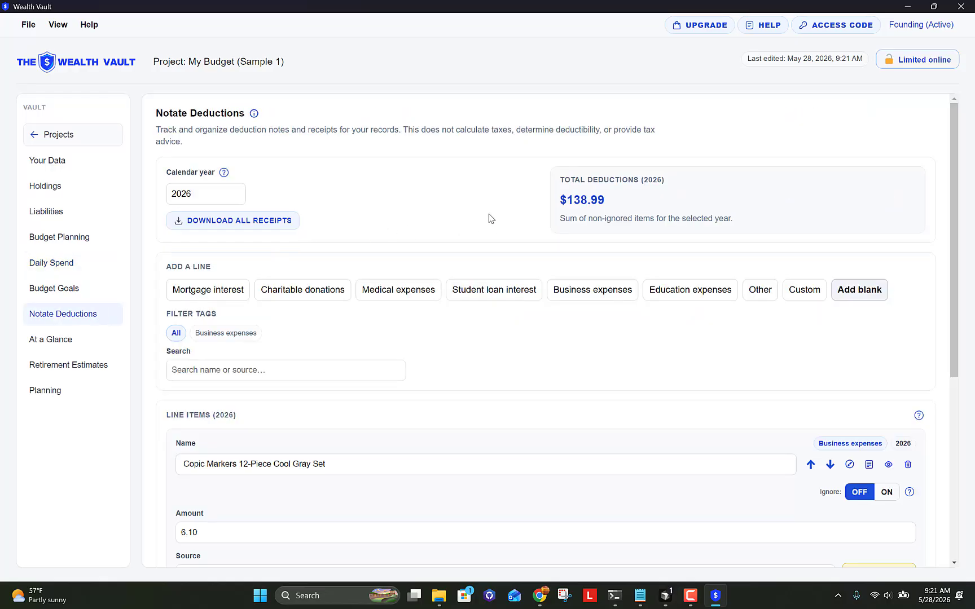
{"action": "scroll", "coordinate": [491, 218], "scroll_direction": "down", "scroll_amount": 1}
{"action": "scroll", "coordinate": [495, 283], "scroll_direction": "down", "scroll_amount": 1}
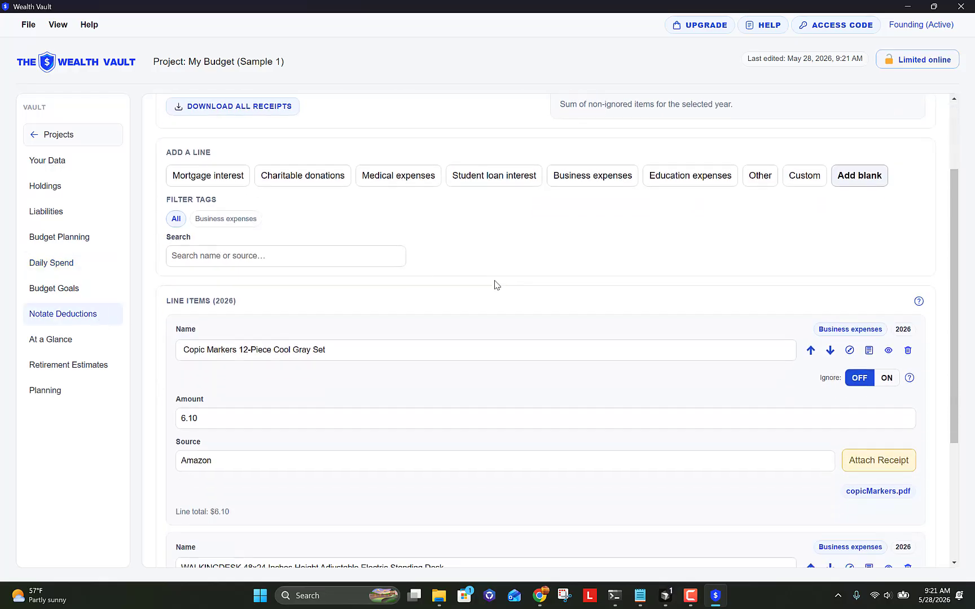
{"action": "scroll", "coordinate": [495, 284], "scroll_direction": "up", "scroll_amount": 1}
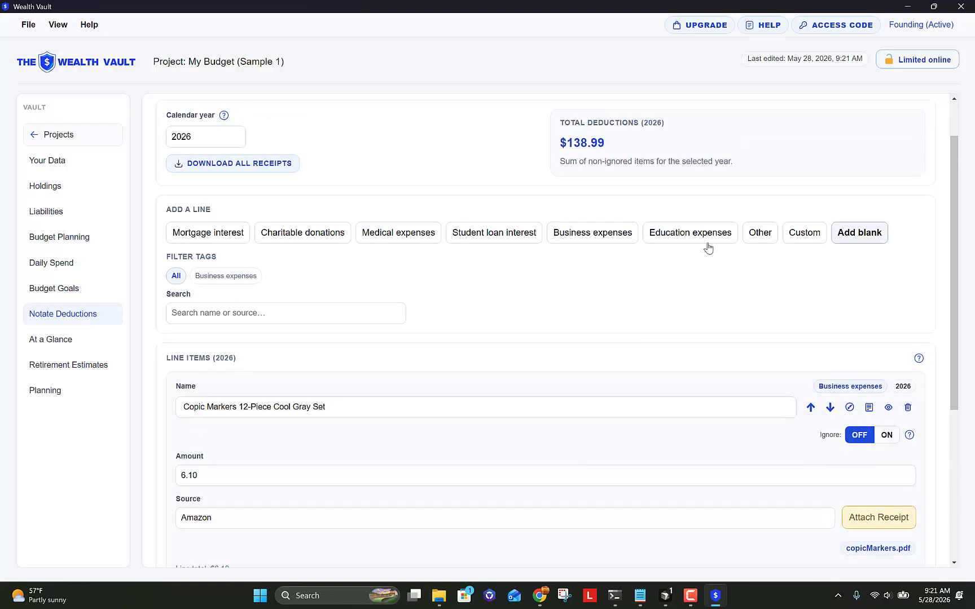
{"action": "left_click", "coordinate": [867, 236]}
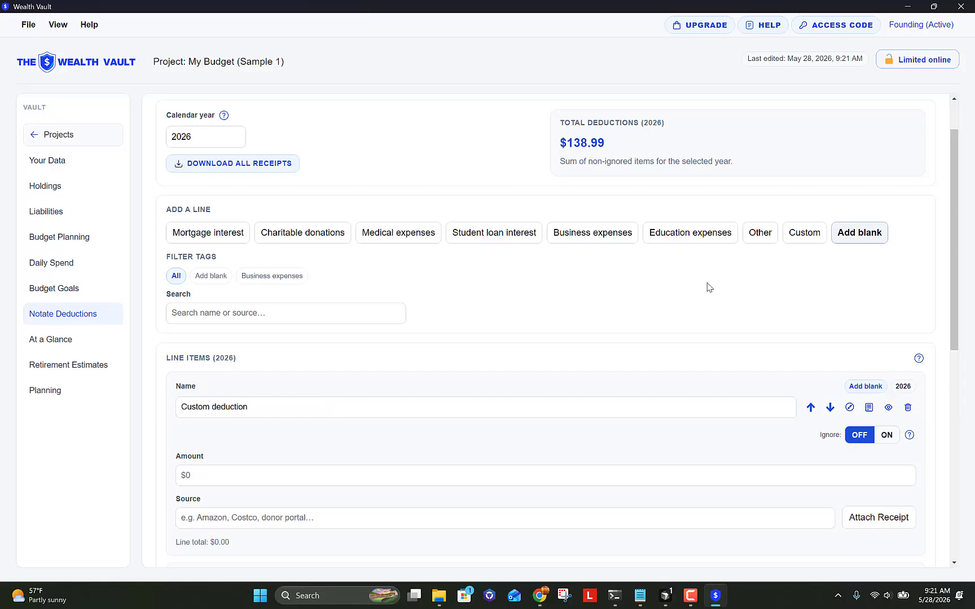
{"action": "scroll", "coordinate": [553, 308], "scroll_direction": "down", "scroll_amount": 2}
{"action": "scroll", "coordinate": [555, 308], "scroll_direction": "down", "scroll_amount": 1}
Step: Name the line 'Copic Markers 12-Piece', with amount 6.10 and source 'from Amazon'
{"action": "left_click_drag", "start_coordinate": [298, 236], "coordinate": [160, 223]}
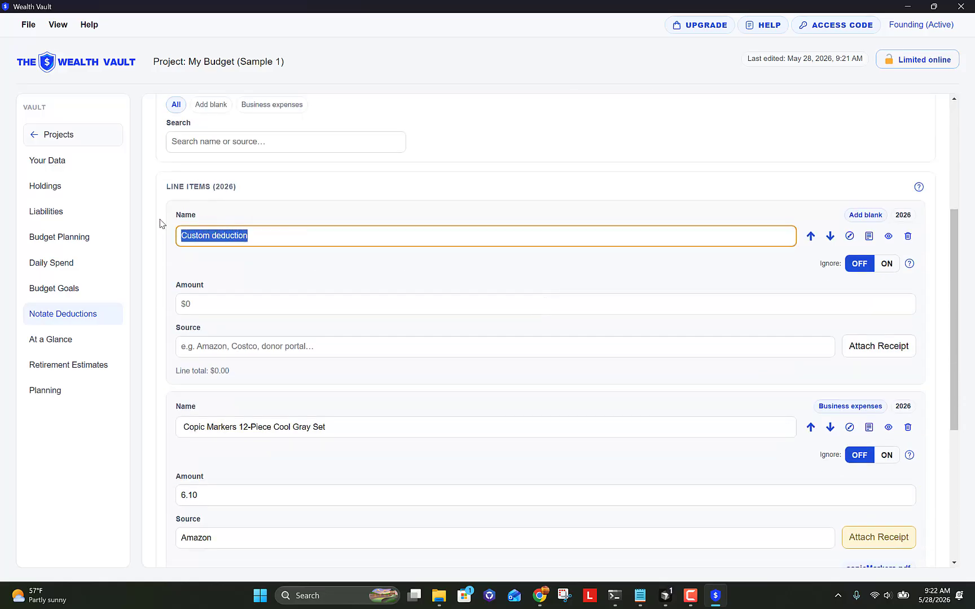
{"action": "type", "text": "Copic"}
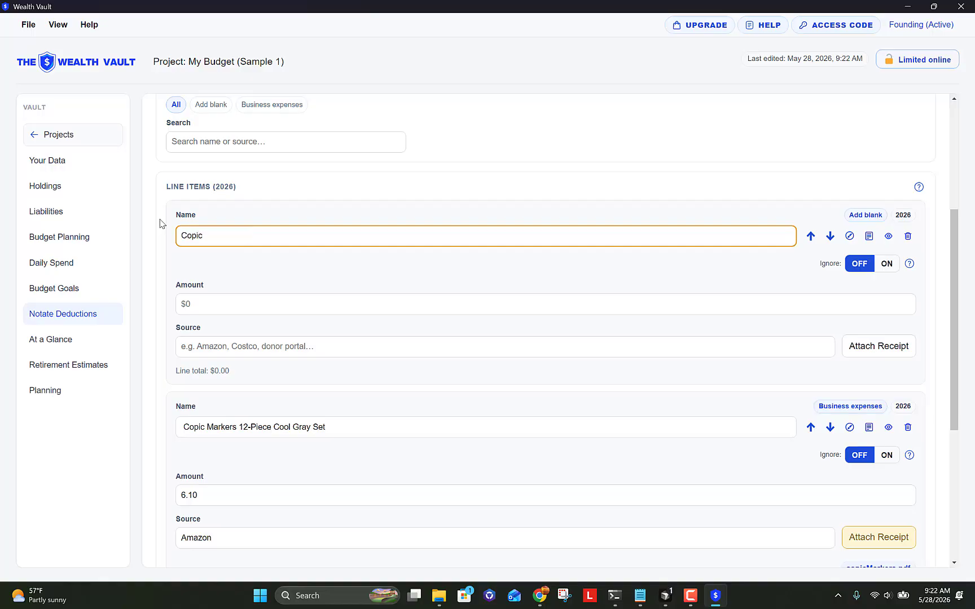
{"action": "type", "text": " Marketrs 12-Piece"}
{"action": "key", "text": "Tab"}
{"action": "key", "text": "Tab"}
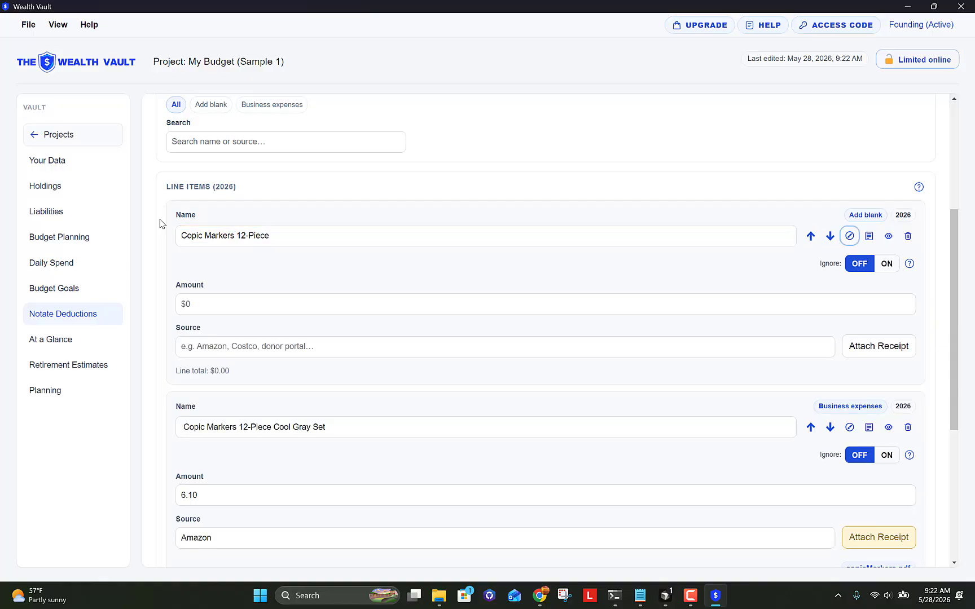
{"action": "left_click", "coordinate": [238, 303]}
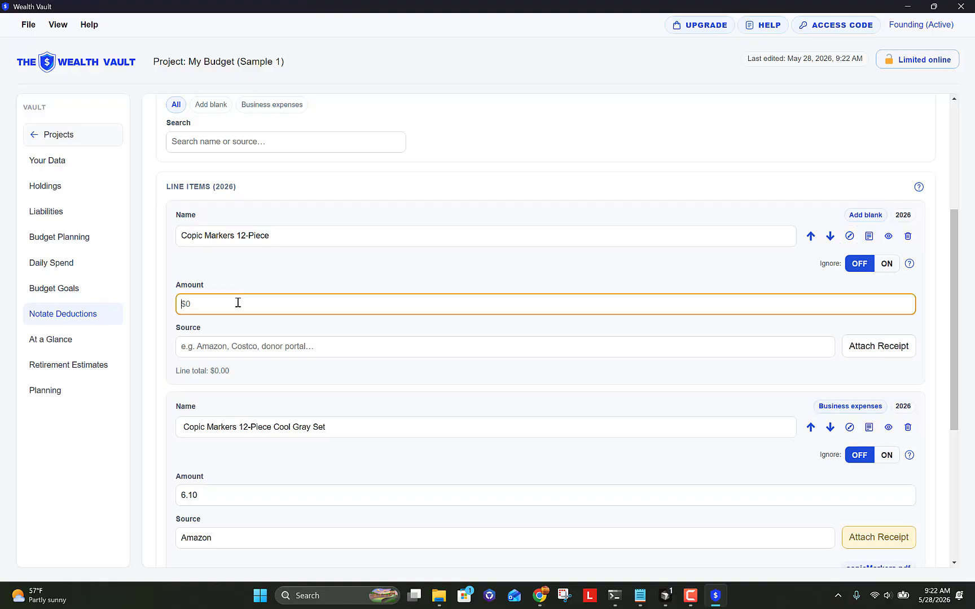
{"action": "type", "text": "6.10"}
{"action": "key", "text": "Tab"}
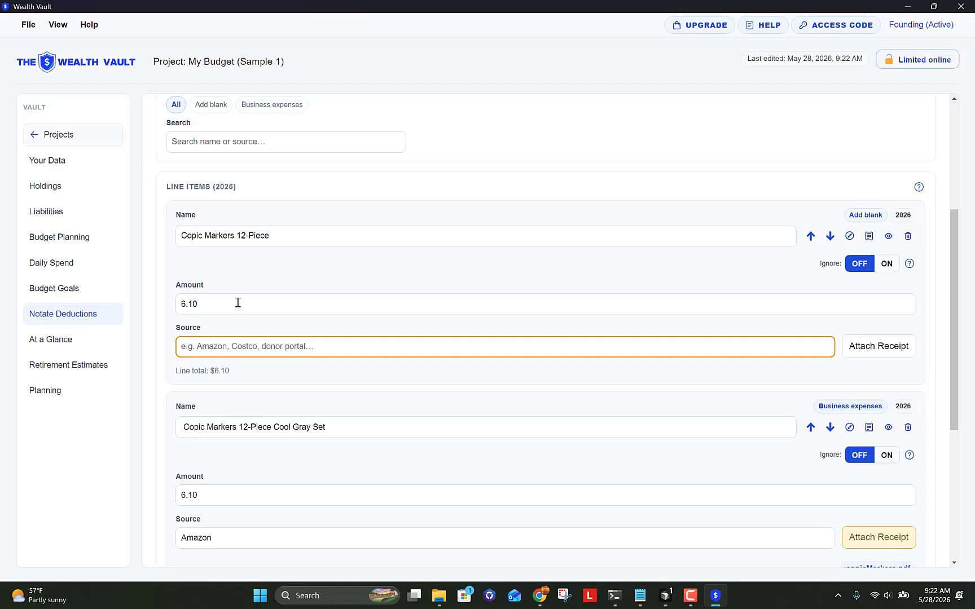
{"action": "type", "text": "from Amazon"}
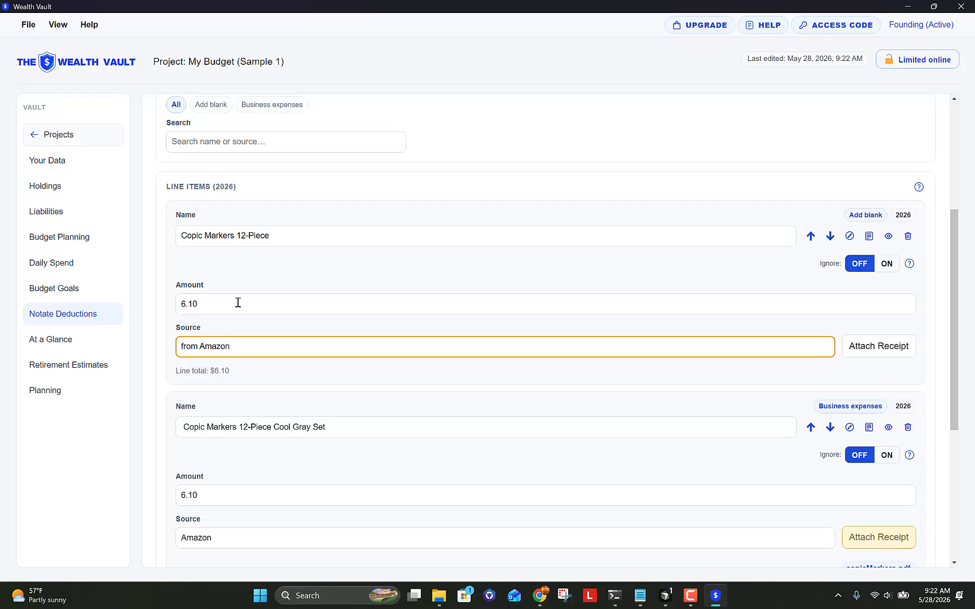
{"action": "left_click", "coordinate": [237, 303]}
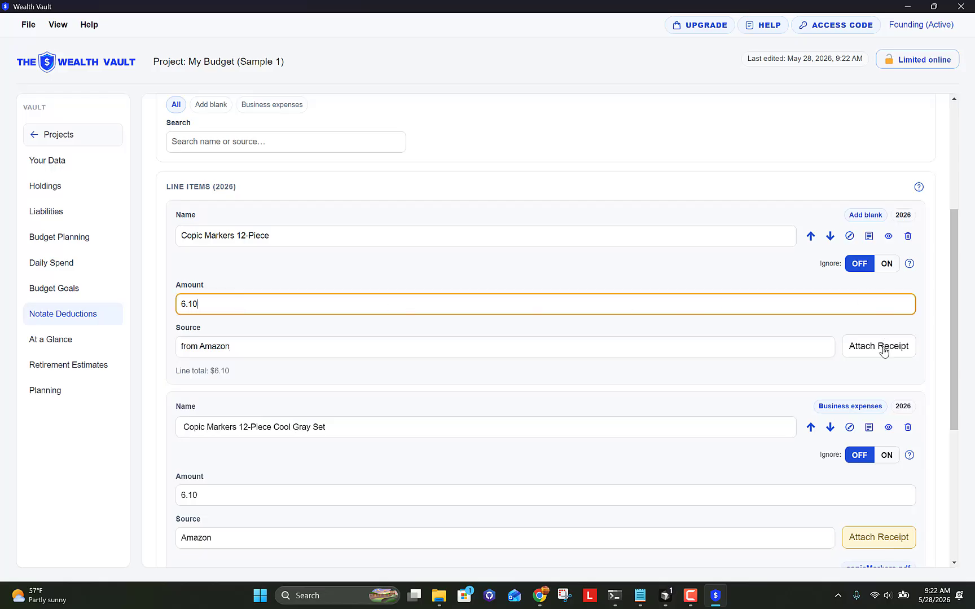
Step: Attach copicMarkers.pdf from the Receipts folder as the deduction's receipt, previewing it first
{"action": "left_click", "coordinate": [866, 350]}
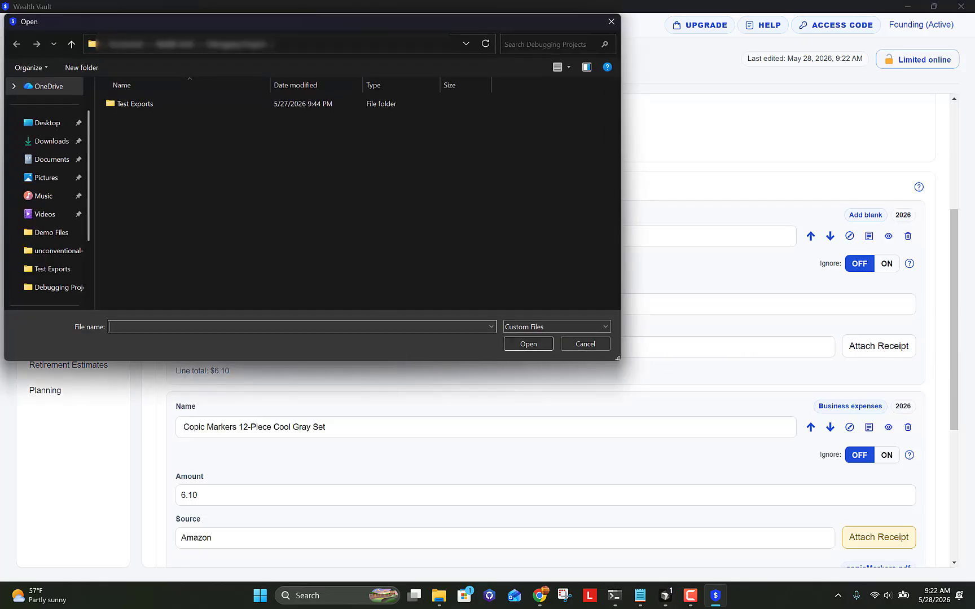
{"action": "key", "text": "alt+Tab"}
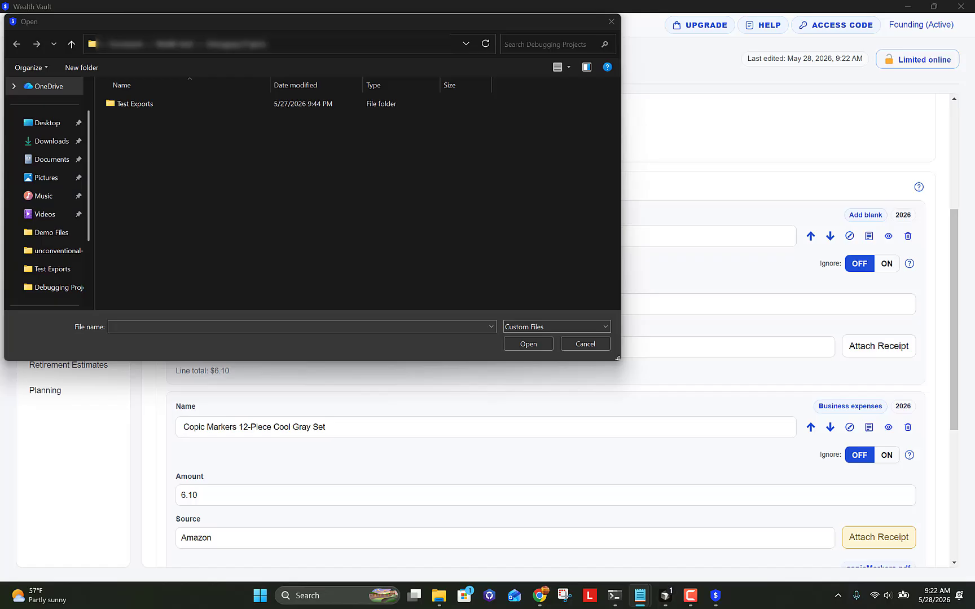
{"action": "left_click", "coordinate": [304, 47]}
{"action": "key", "text": "ctrl+v"}
{"action": "key", "text": "Return"}
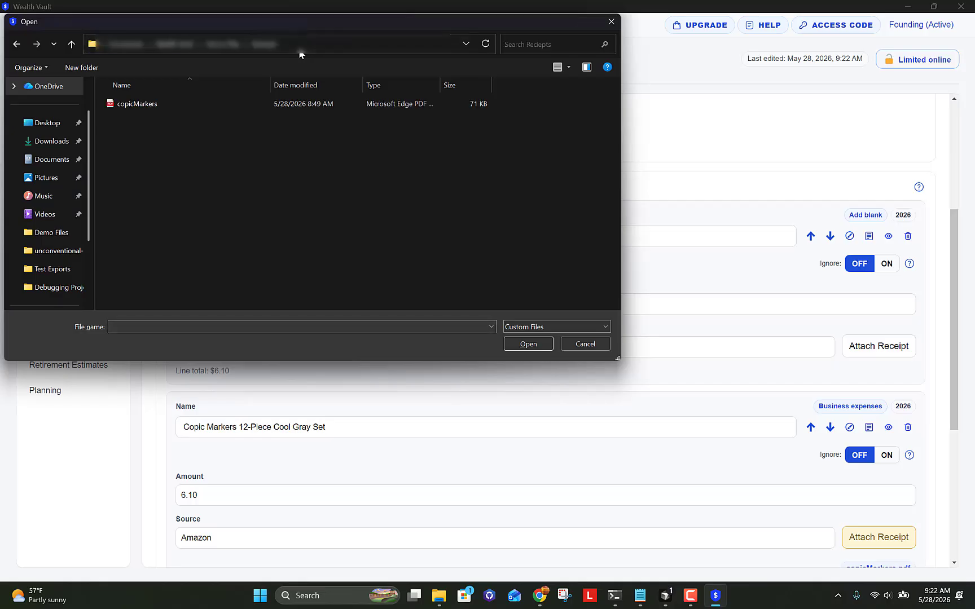
{"action": "left_click", "coordinate": [139, 105]}
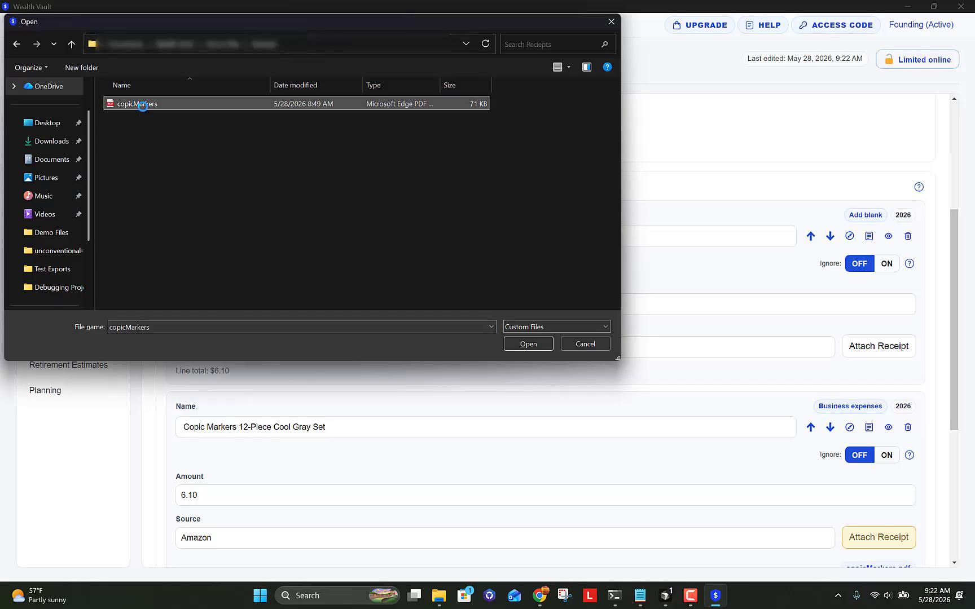
{"action": "right_click", "coordinate": [142, 105]}
{"action": "left_click", "coordinate": [153, 131]}
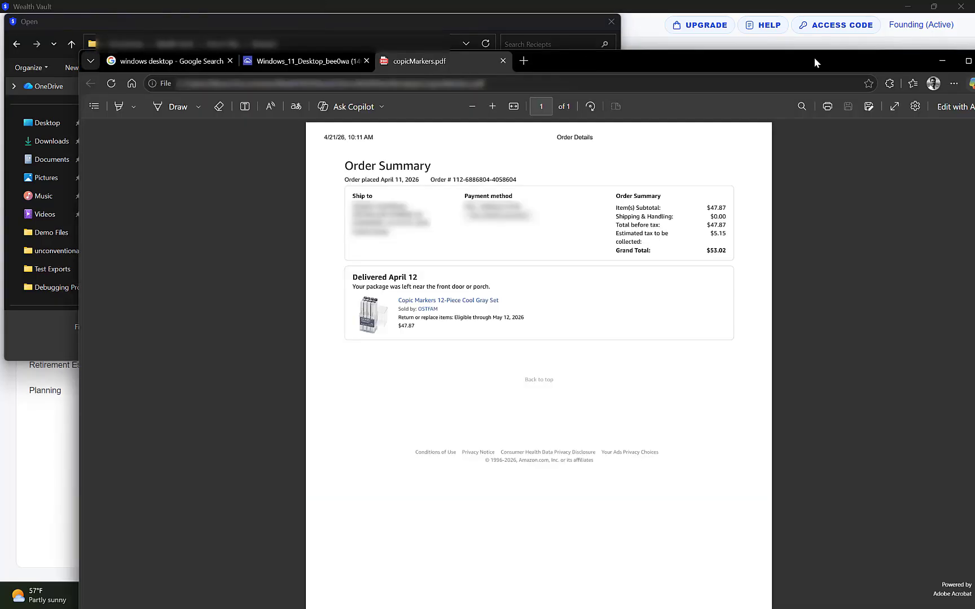
{"action": "left_click_drag", "start_coordinate": [814, 57], "coordinate": [0, 56]}
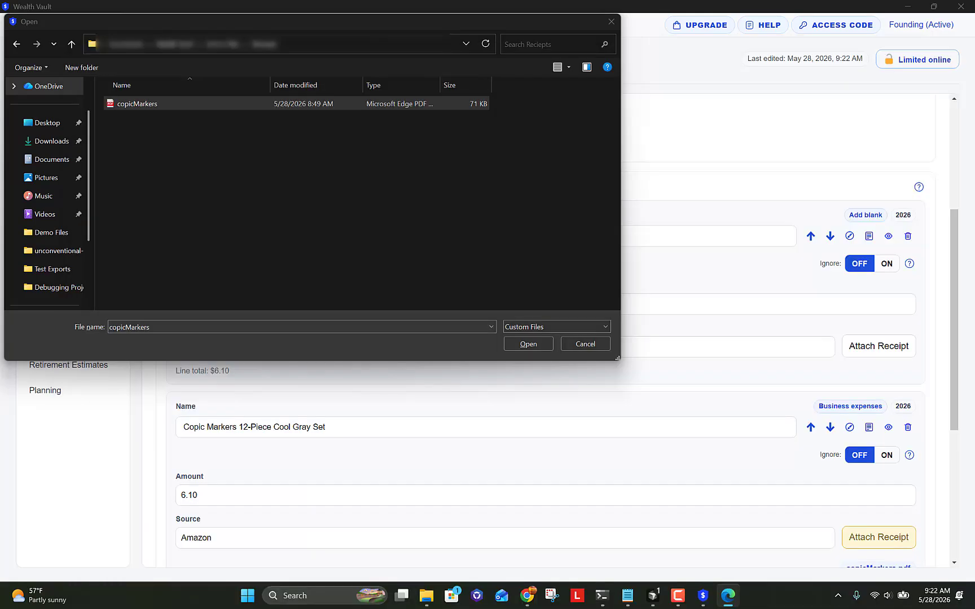
{"action": "left_click", "coordinate": [512, 342]}
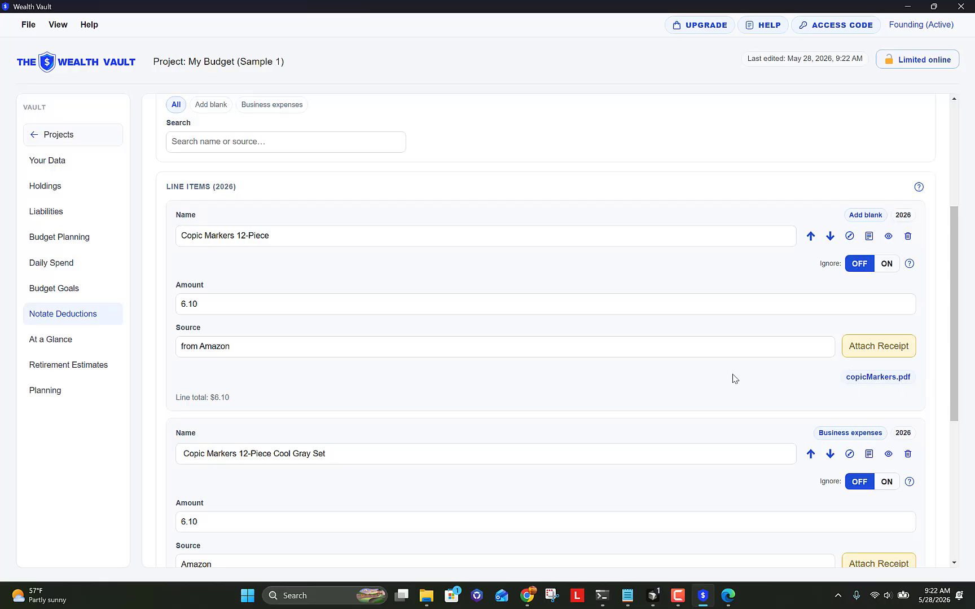
Step: View the attached copicMarkers.pdf receipt, then close its preview
{"action": "left_click", "coordinate": [853, 379]}
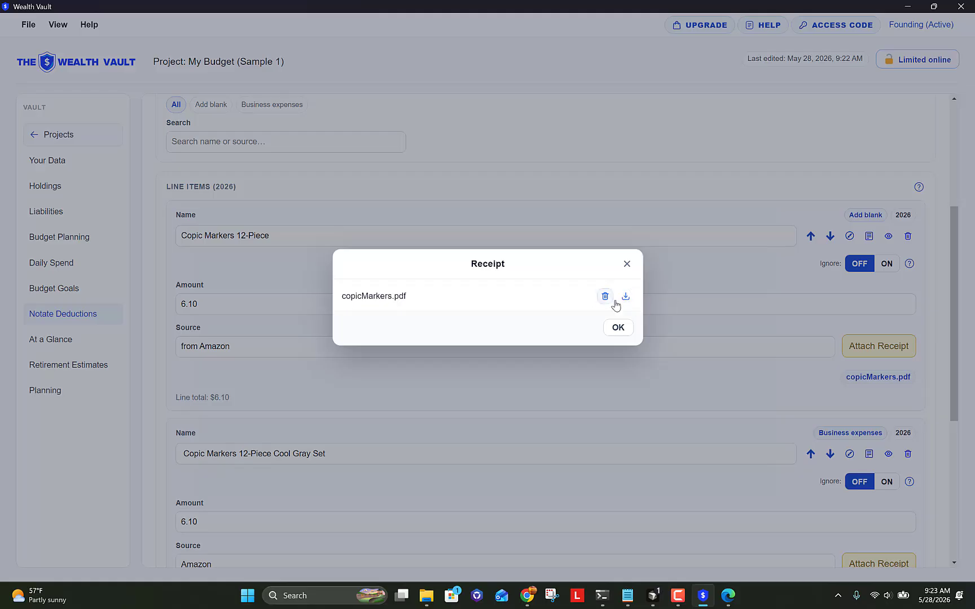
{"action": "left_click", "coordinate": [628, 264]}
{"action": "key", "text": "alt+Tab"}
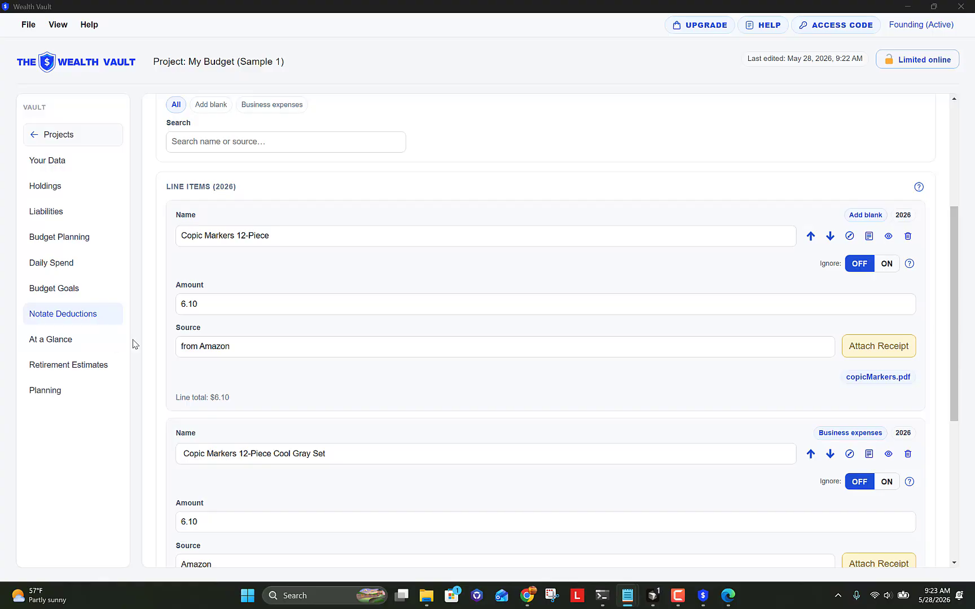
Step: Add a new 401k account entry on the Retirement Estimates page
{"action": "left_click", "coordinate": [93, 374]}
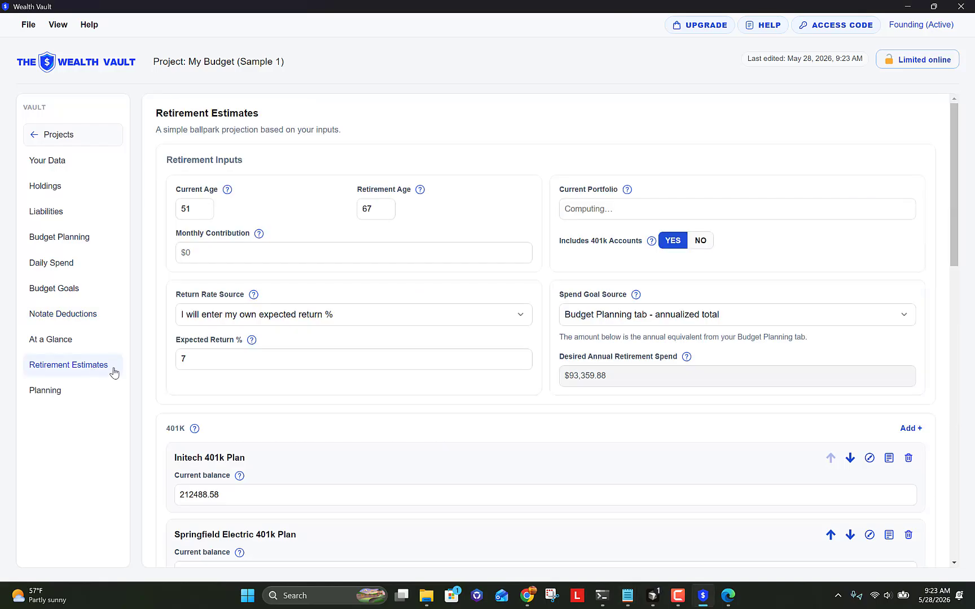
{"action": "scroll", "coordinate": [371, 395], "scroll_direction": "down", "scroll_amount": 5}
{"action": "scroll", "coordinate": [371, 386], "scroll_direction": "down", "scroll_amount": 1}
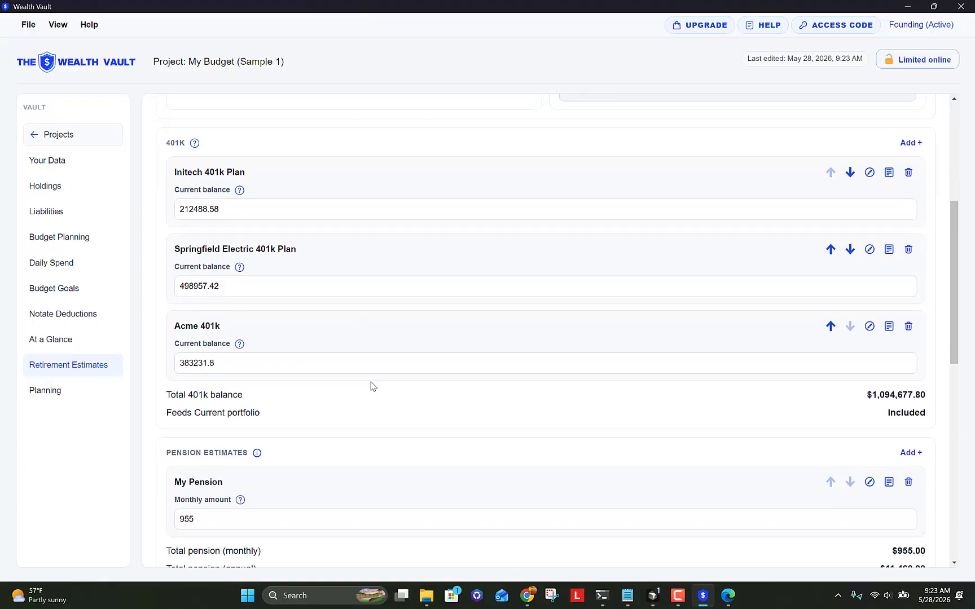
{"action": "left_click", "coordinate": [910, 144]}
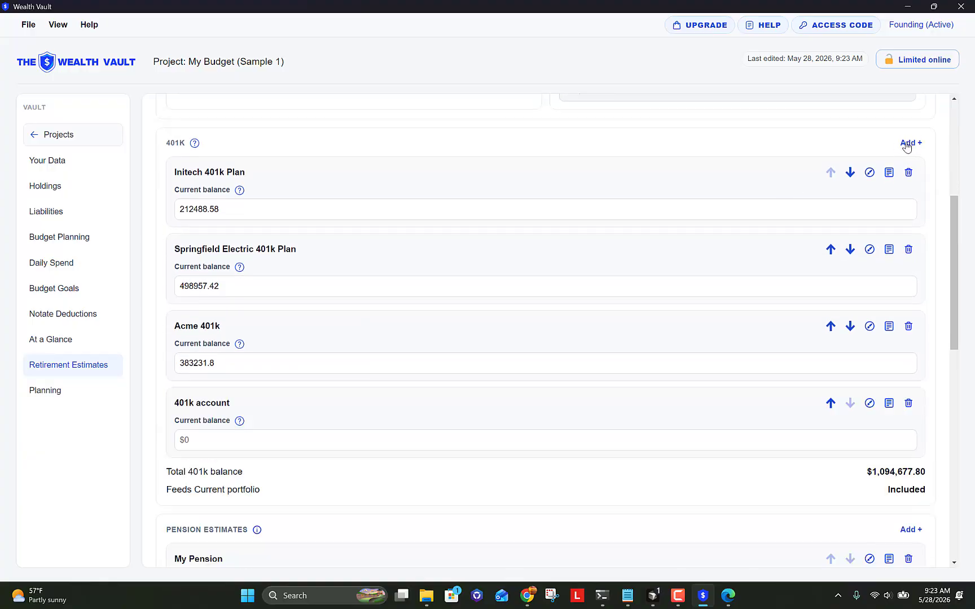
{"action": "scroll", "coordinate": [474, 324], "scroll_direction": "down", "scroll_amount": 1}
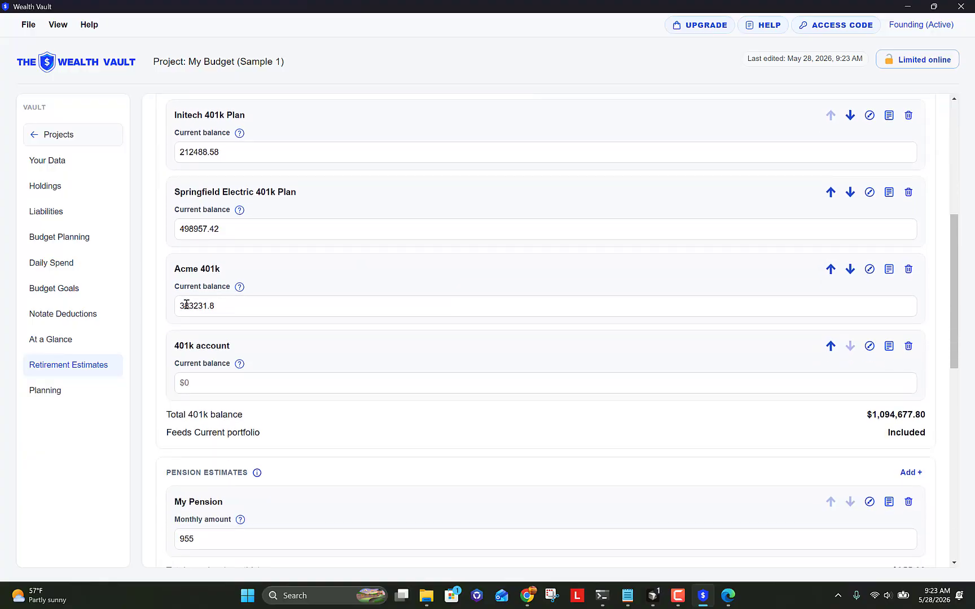
Step: Name the new account 'Acme #2 401k' and give it a 12333 balance
{"action": "left_click", "coordinate": [198, 348]}
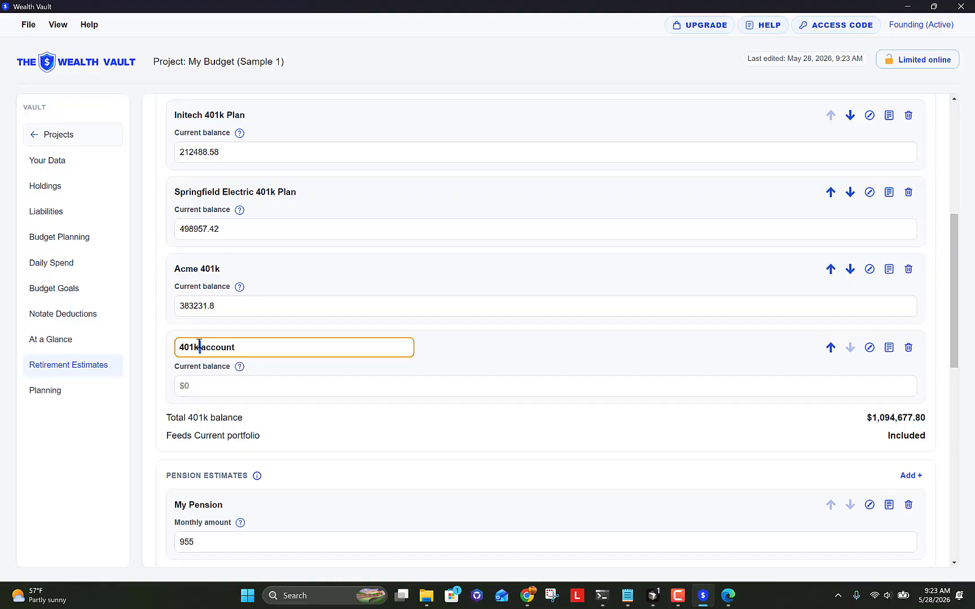
{"action": "left_click_drag", "start_coordinate": [241, 349], "coordinate": [170, 347]}
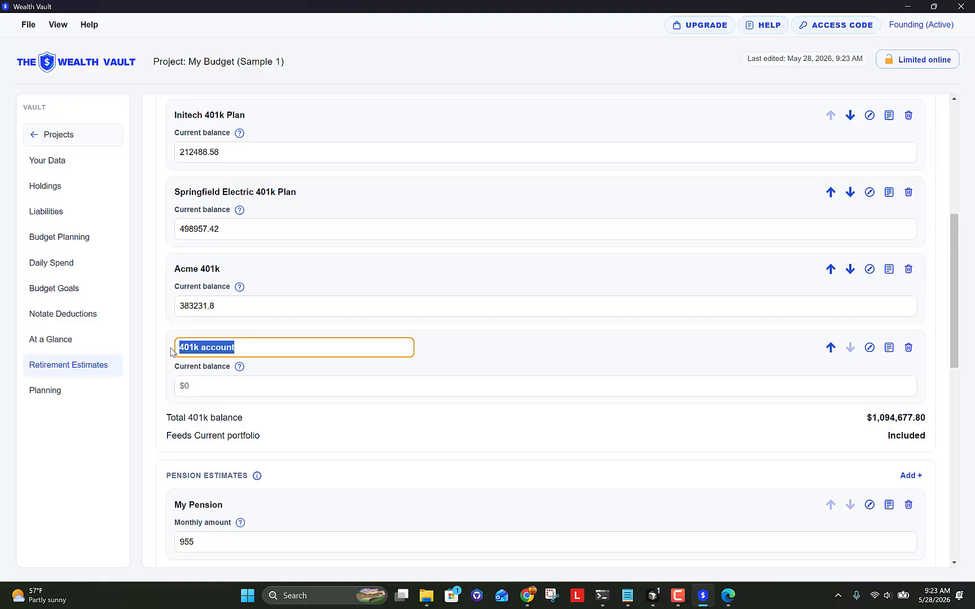
{"action": "type", "text": "Acem"}
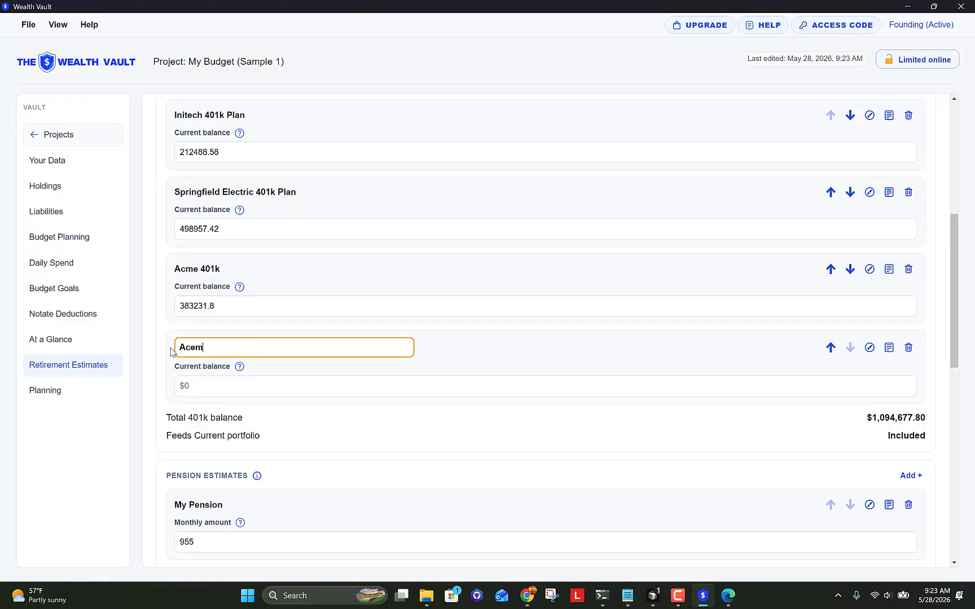
{"action": "key", "text": "BackSpace"}
{"action": "key", "text": "BackSpace"}
{"action": "type", "text": "me #2 401k"}
{"action": "key", "text": "Return"}
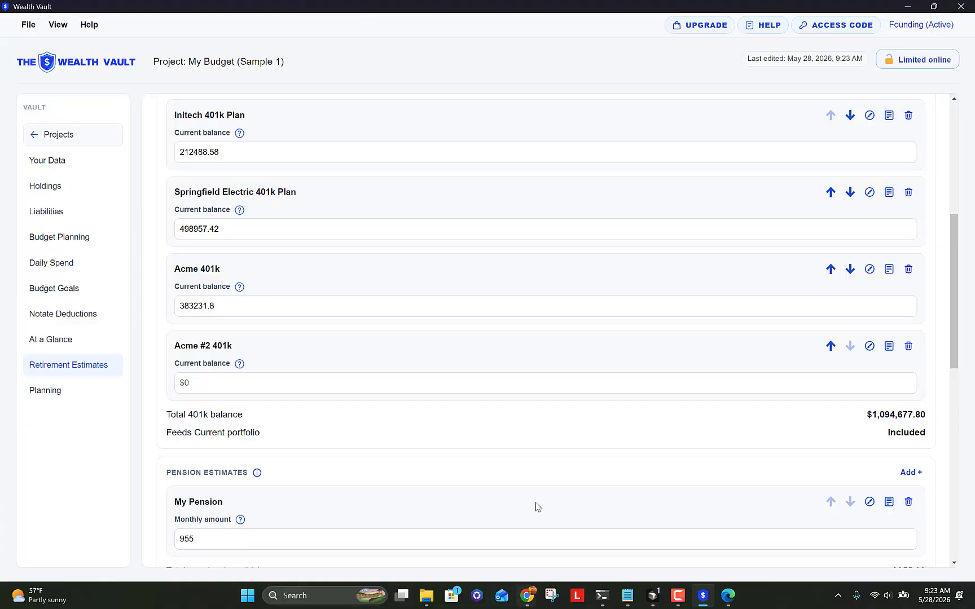
{"action": "left_click", "coordinate": [447, 388]}
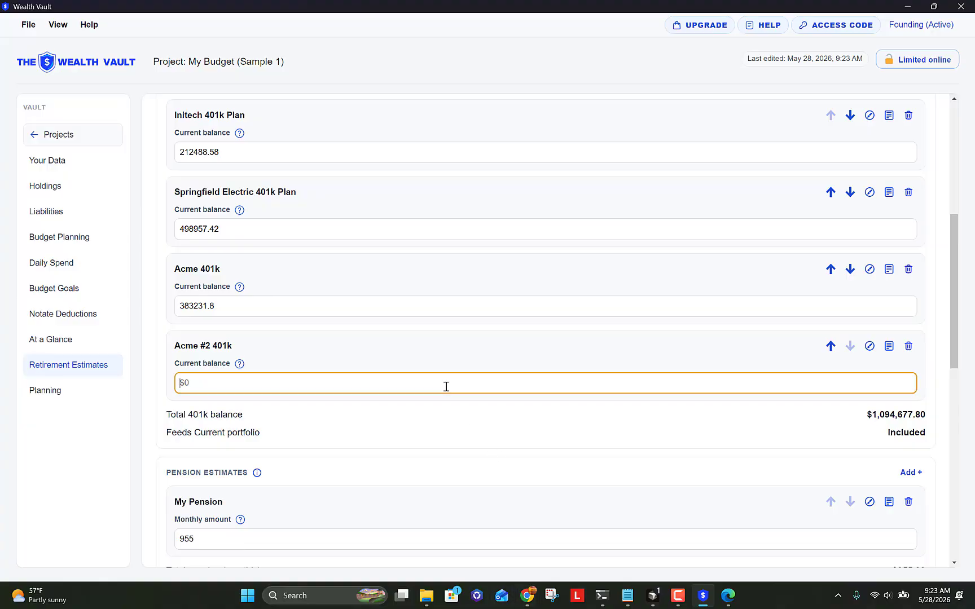
{"action": "type", "text": "12333"}
{"action": "key", "text": "Tab"}
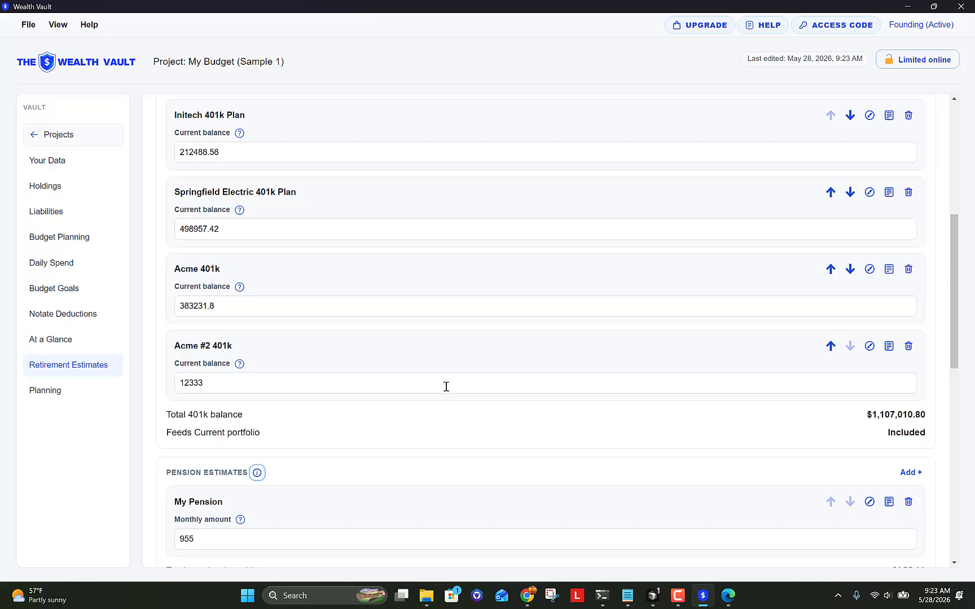
{"action": "left_click", "coordinate": [490, 348]}
Step: Add a second pension entry with a monthly amount of 1200
{"action": "scroll", "coordinate": [489, 351], "scroll_direction": "down", "scroll_amount": 3}
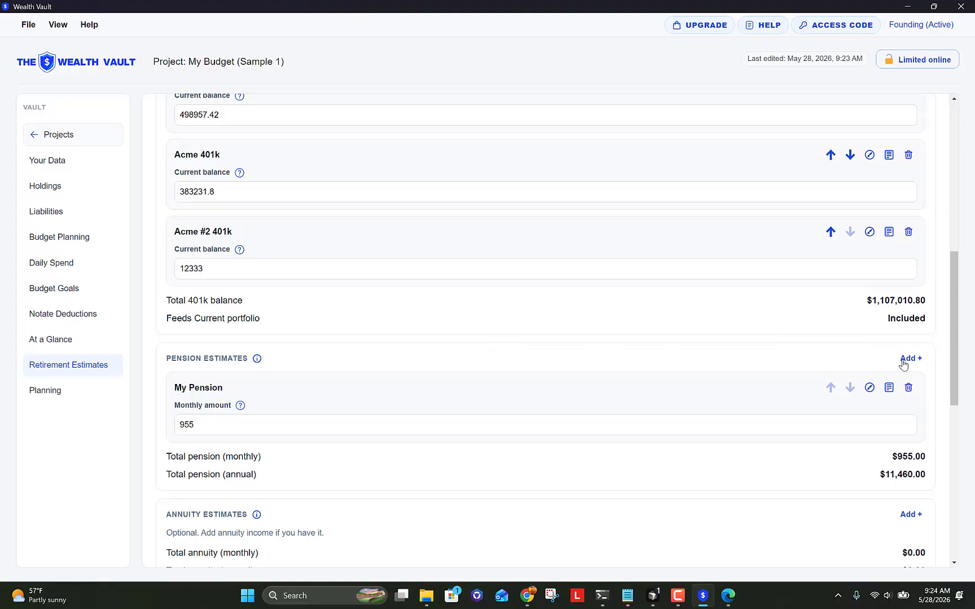
{"action": "left_click", "coordinate": [904, 366]}
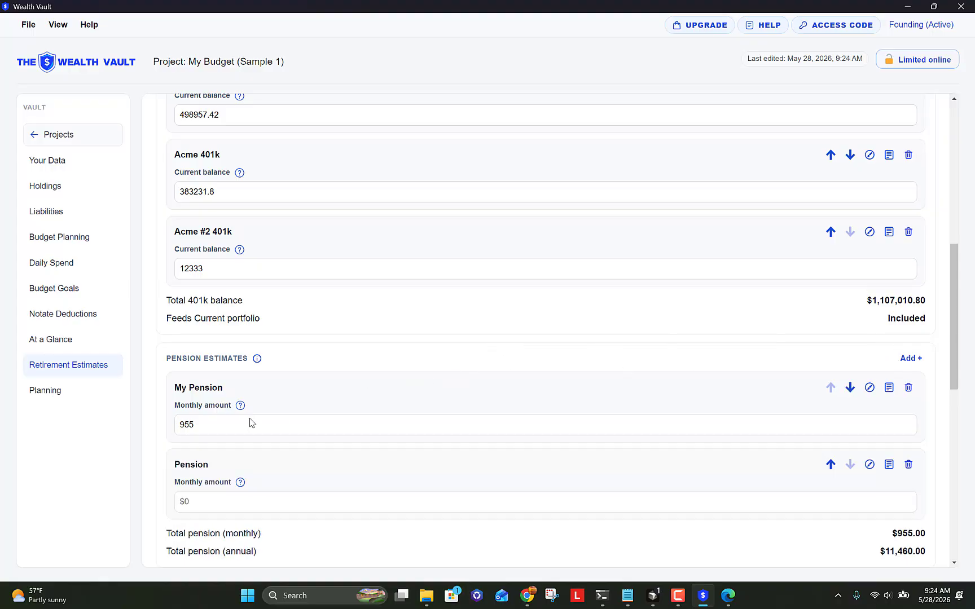
{"action": "left_click", "coordinate": [220, 502]}
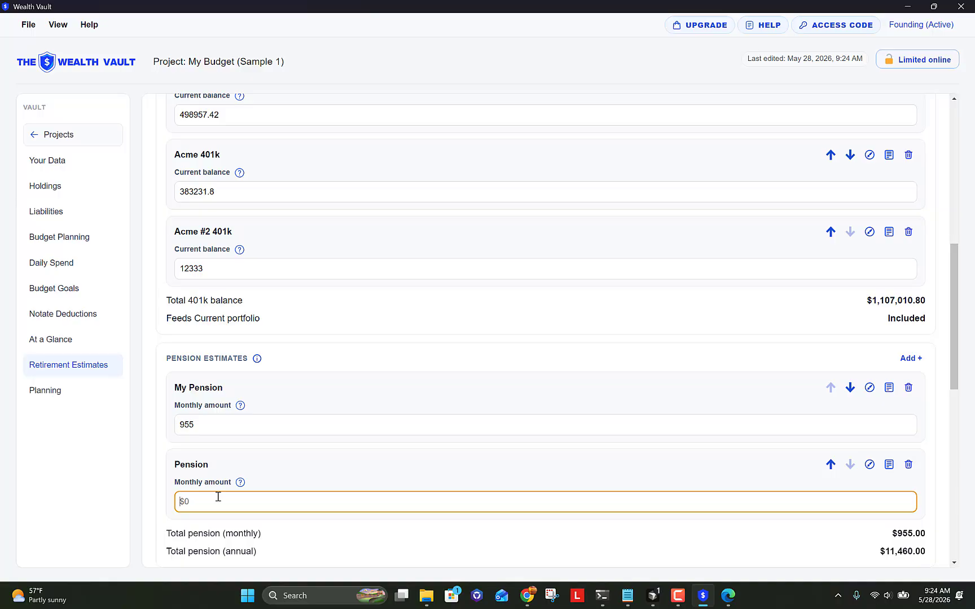
{"action": "type", "text": "1200"}
{"action": "key", "text": "Tab"}
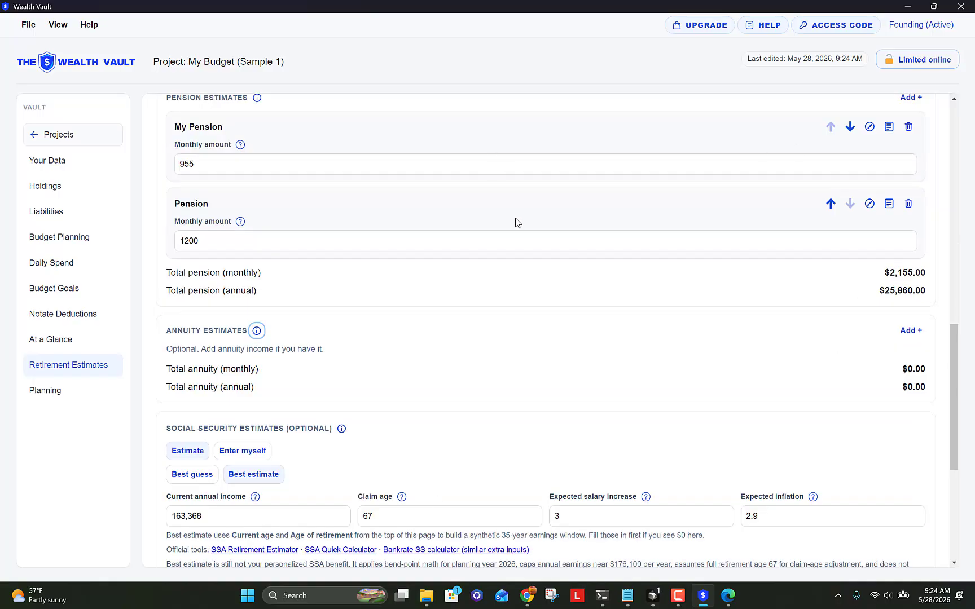
Step: Review the updated pension totals of $2,155.00 monthly and $25,860.00 annually
{"action": "scroll", "coordinate": [530, 261], "scroll_direction": "down", "scroll_amount": 2}
{"action": "scroll", "coordinate": [530, 261], "scroll_direction": "down", "scroll_amount": 2}
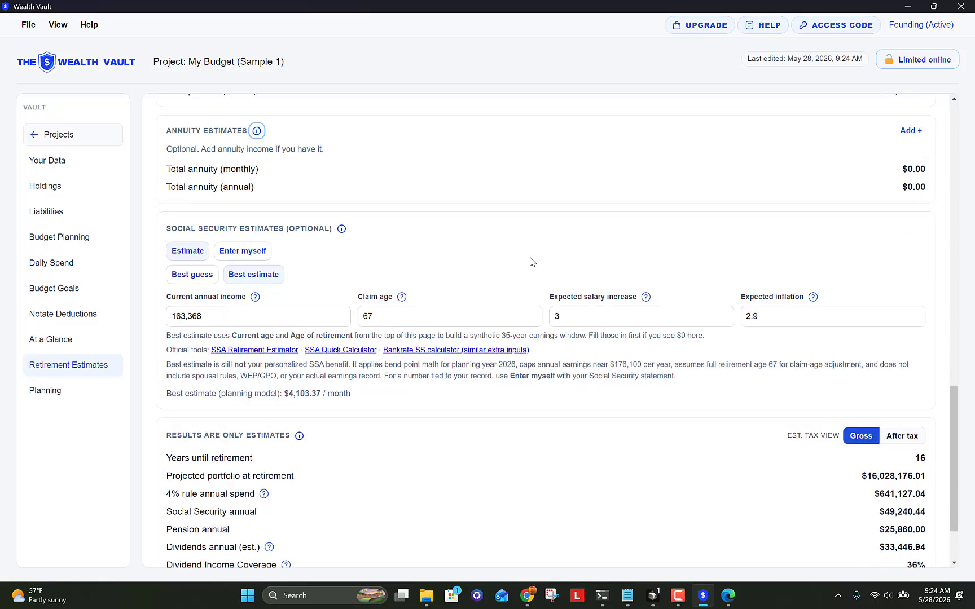
{"action": "scroll", "coordinate": [531, 261], "scroll_direction": "down", "scroll_amount": 1}
{"action": "scroll", "coordinate": [529, 366], "scroll_direction": "up", "scroll_amount": 5}
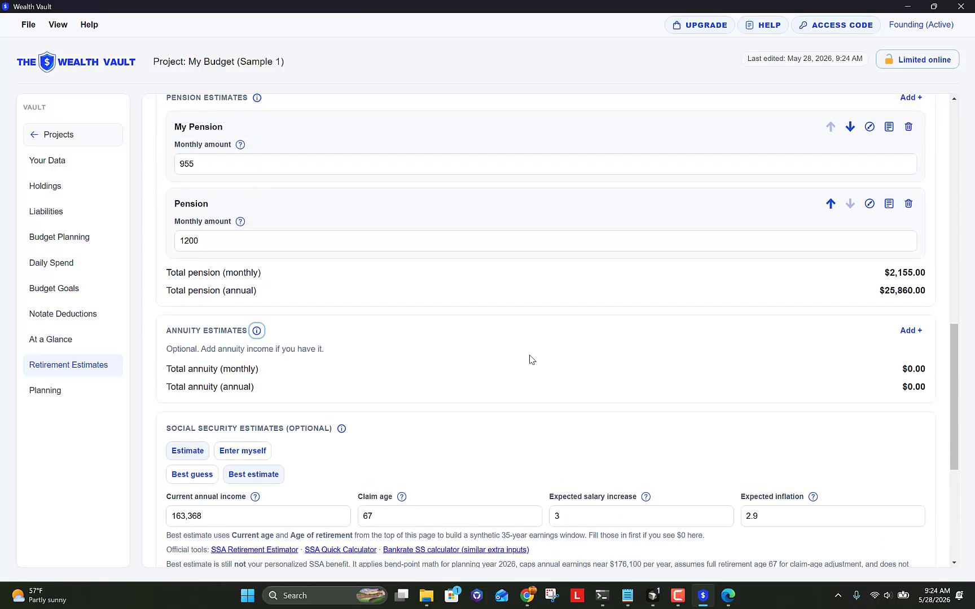
{"action": "scroll", "coordinate": [531, 359], "scroll_direction": "up", "scroll_amount": 3}
{"action": "scroll", "coordinate": [516, 282], "scroll_direction": "down", "scroll_amount": 5}
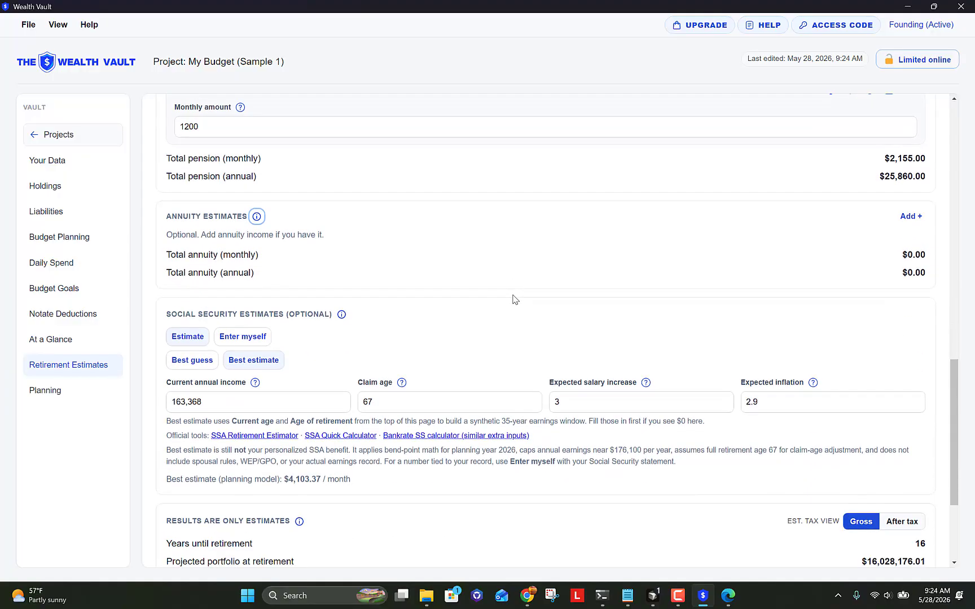
{"action": "scroll", "coordinate": [516, 300], "scroll_direction": "down", "scroll_amount": 3}
{"action": "scroll", "coordinate": [499, 371], "scroll_direction": "up", "scroll_amount": 8}
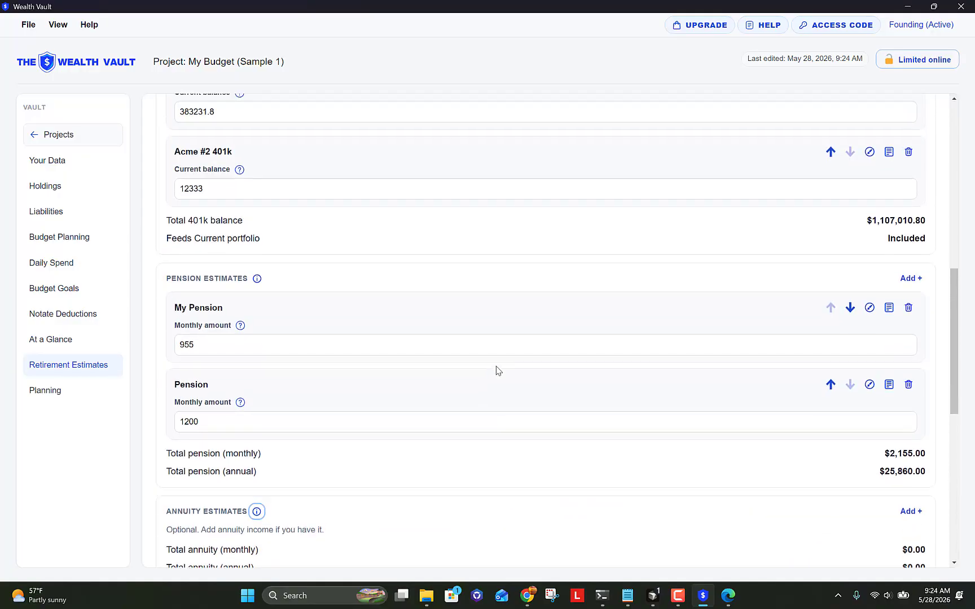
{"action": "scroll", "coordinate": [498, 364], "scroll_direction": "up", "scroll_amount": 8}
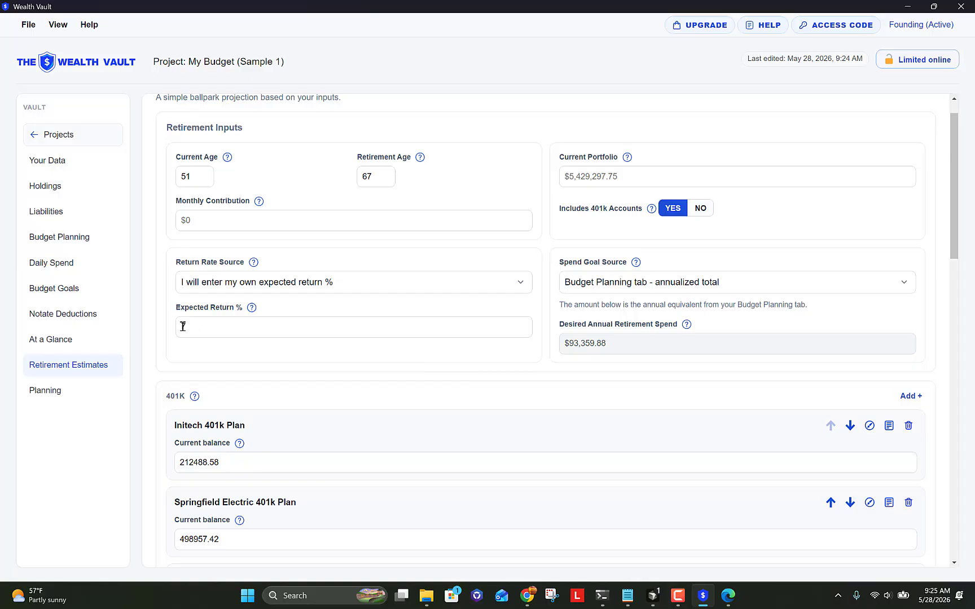
Step: Check At a Glance showing $6,220,690.15 net worth, then go to Holdings
{"action": "left_click", "coordinate": [91, 341]}
{"action": "scroll", "coordinate": [564, 322], "scroll_direction": "down", "scroll_amount": 14}
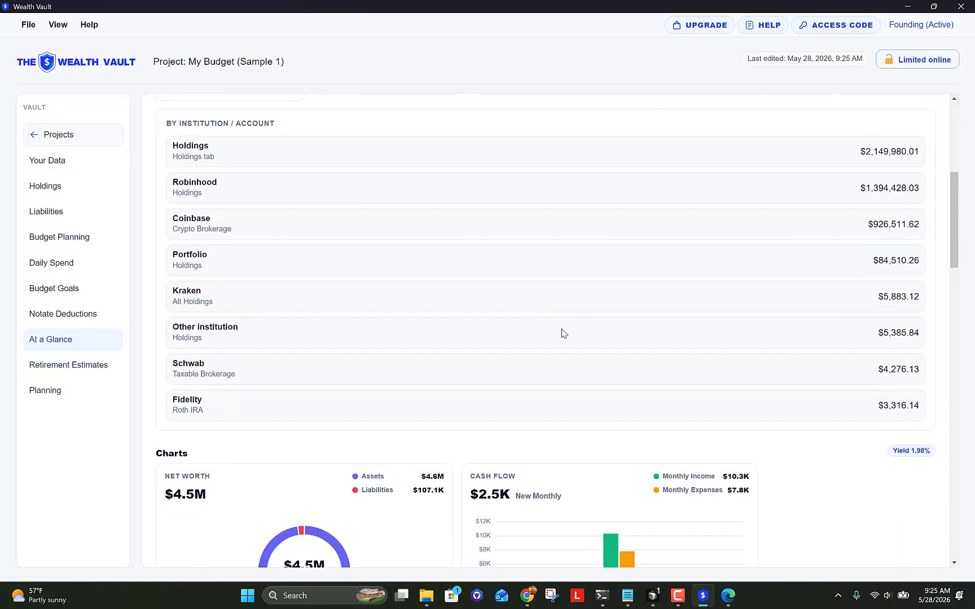
{"action": "scroll", "coordinate": [543, 373], "scroll_direction": "up", "scroll_amount": 15}
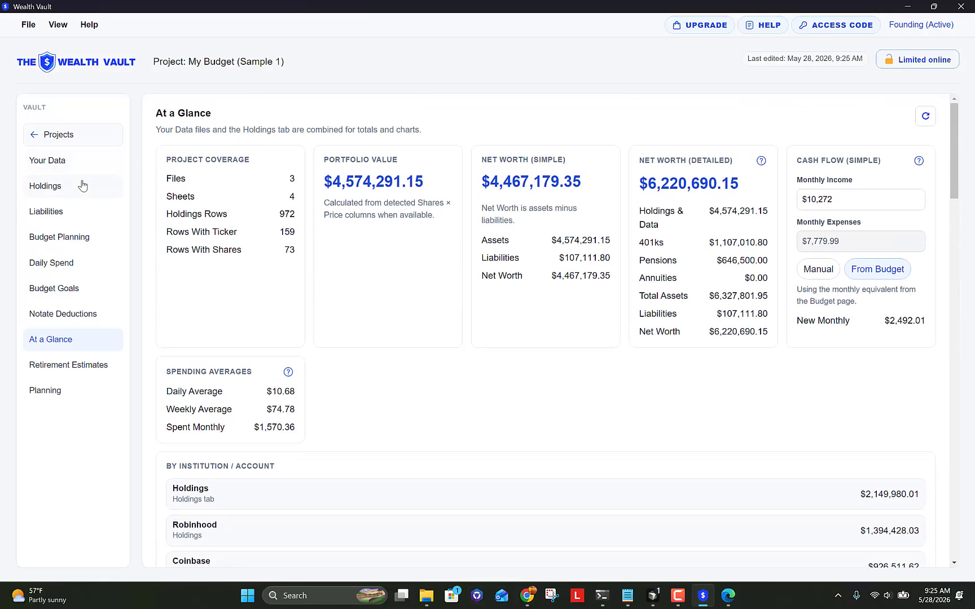
{"action": "left_click", "coordinate": [83, 185]}
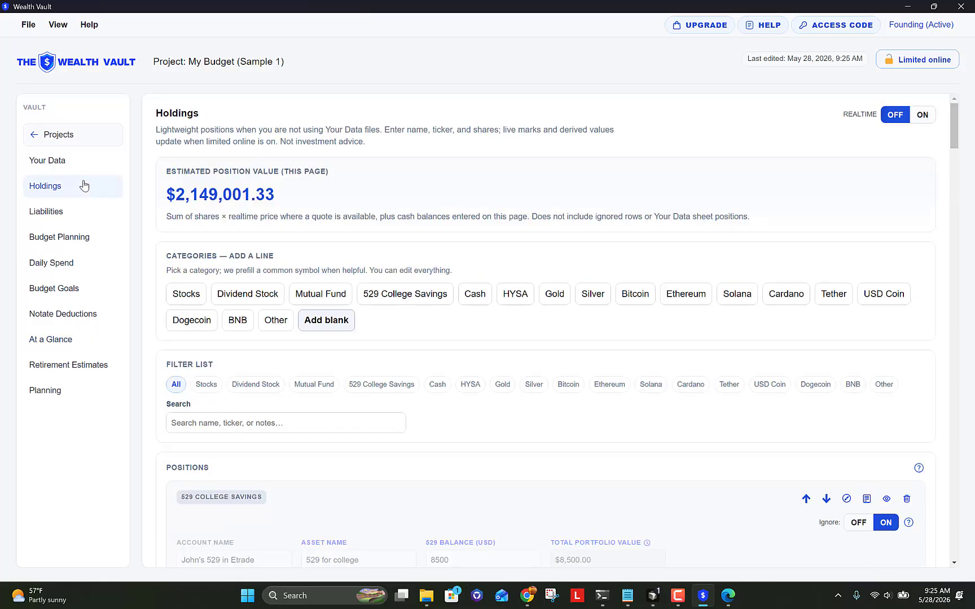
{"action": "scroll", "coordinate": [574, 142], "scroll_direction": "down", "scroll_amount": 3}
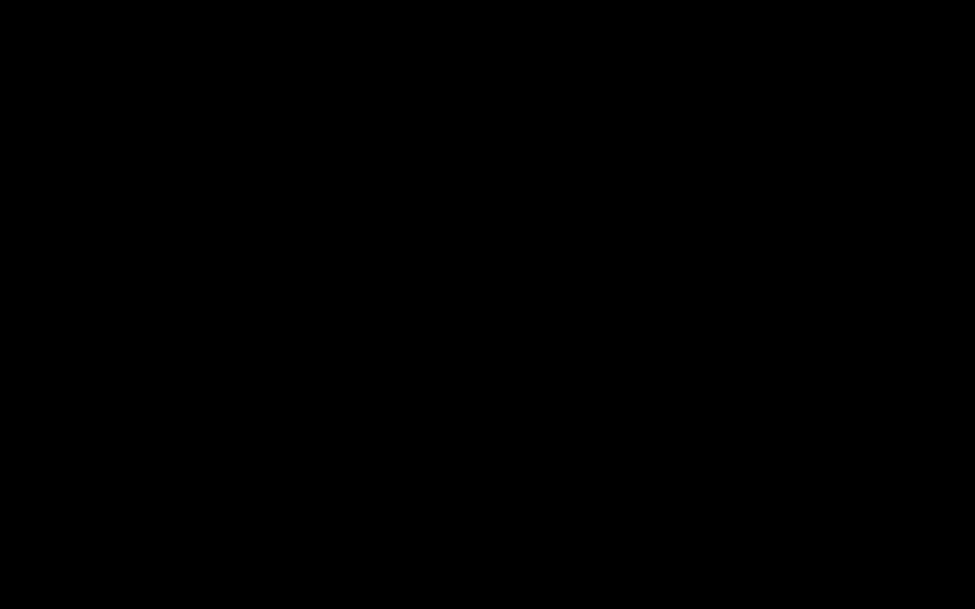